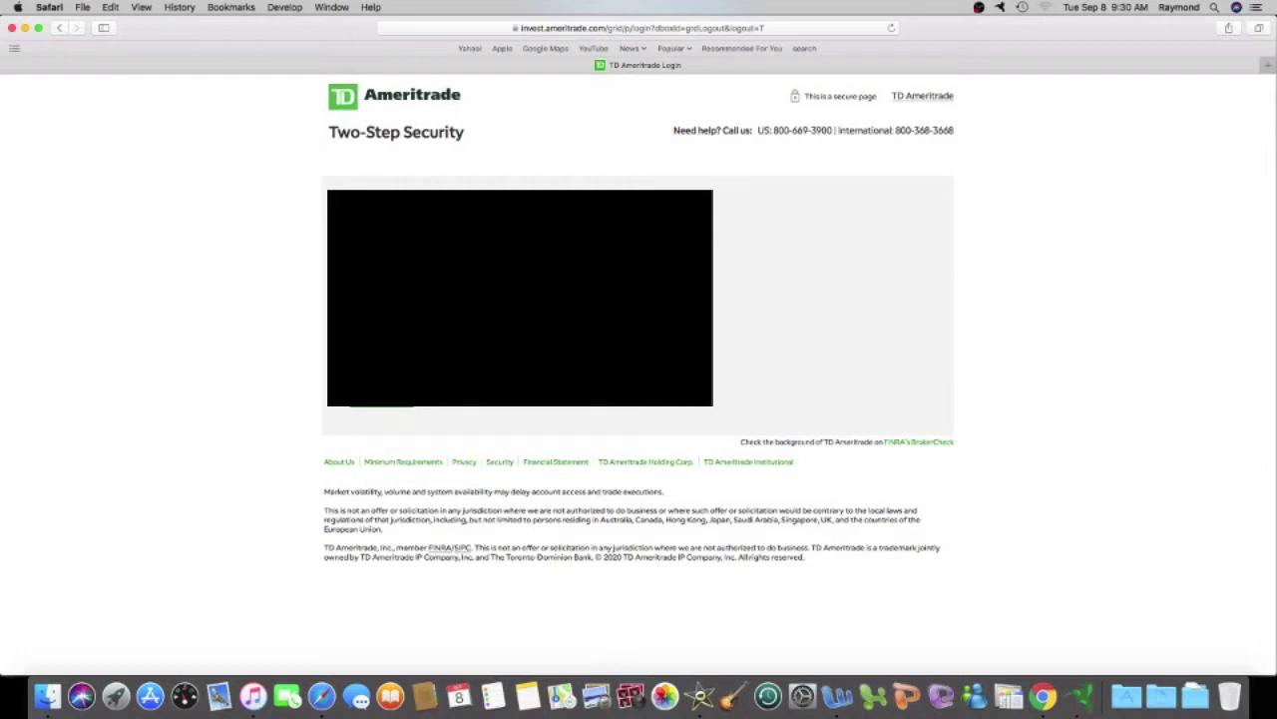
# - Submit the two-step security code to finish signing in to TD Ameritrade
pyautogui.press('Return')
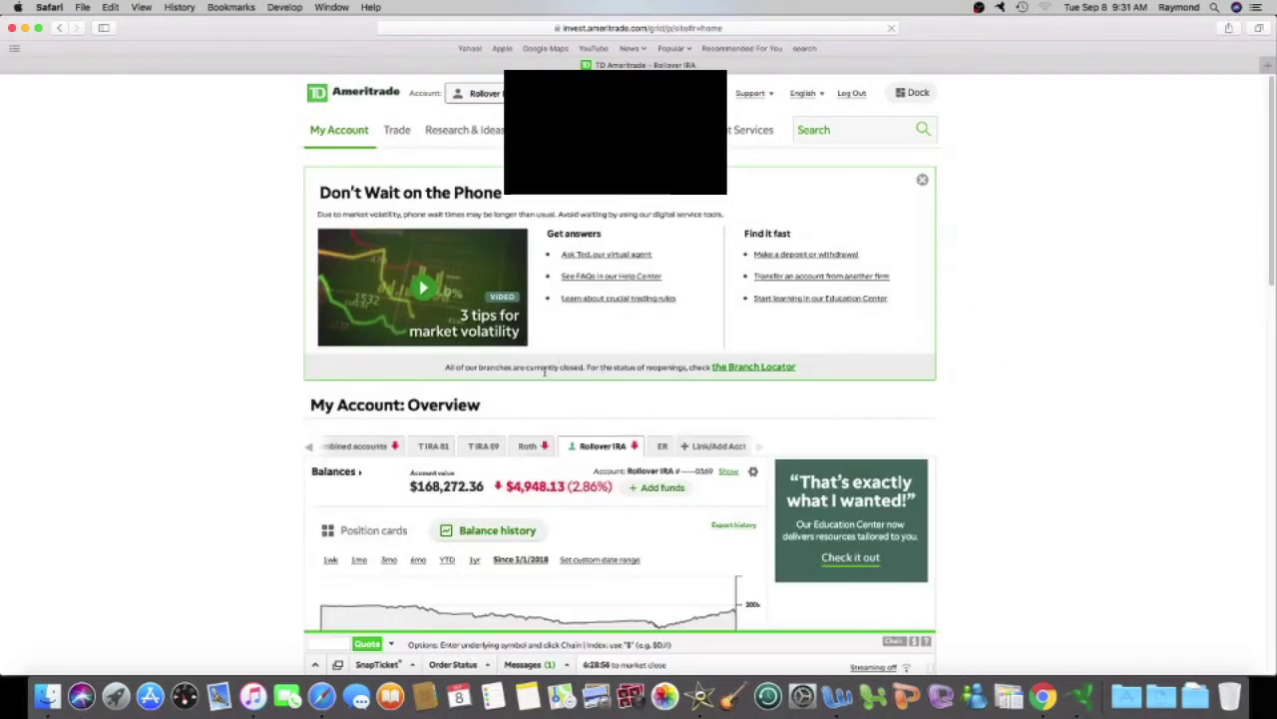
# - Bring up the My Account menu from the Rollover IRA overview page
pyautogui.moveTo(343, 129)
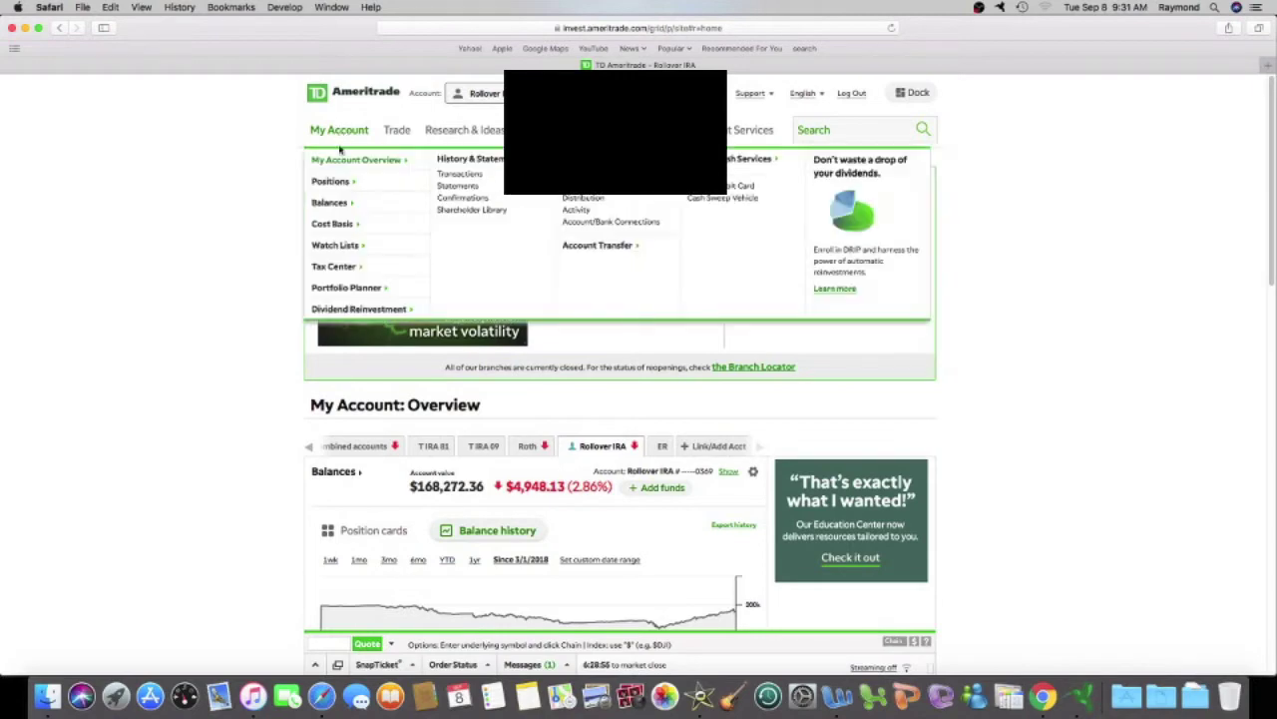
# - Open the Rollover IRA positions list, then move over to the Stocks and Rentals site
pyautogui.click(332, 181)
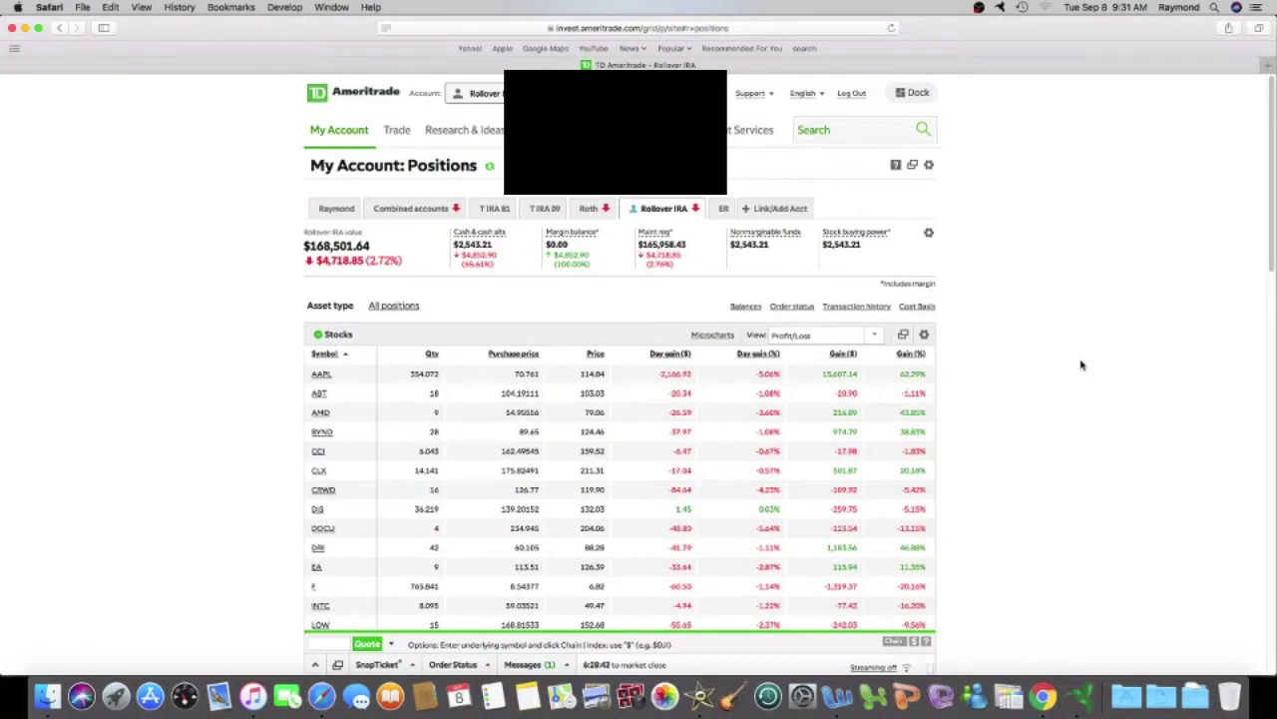
pyautogui.moveTo(381, 263)
pyautogui.moveTo(432, 270)
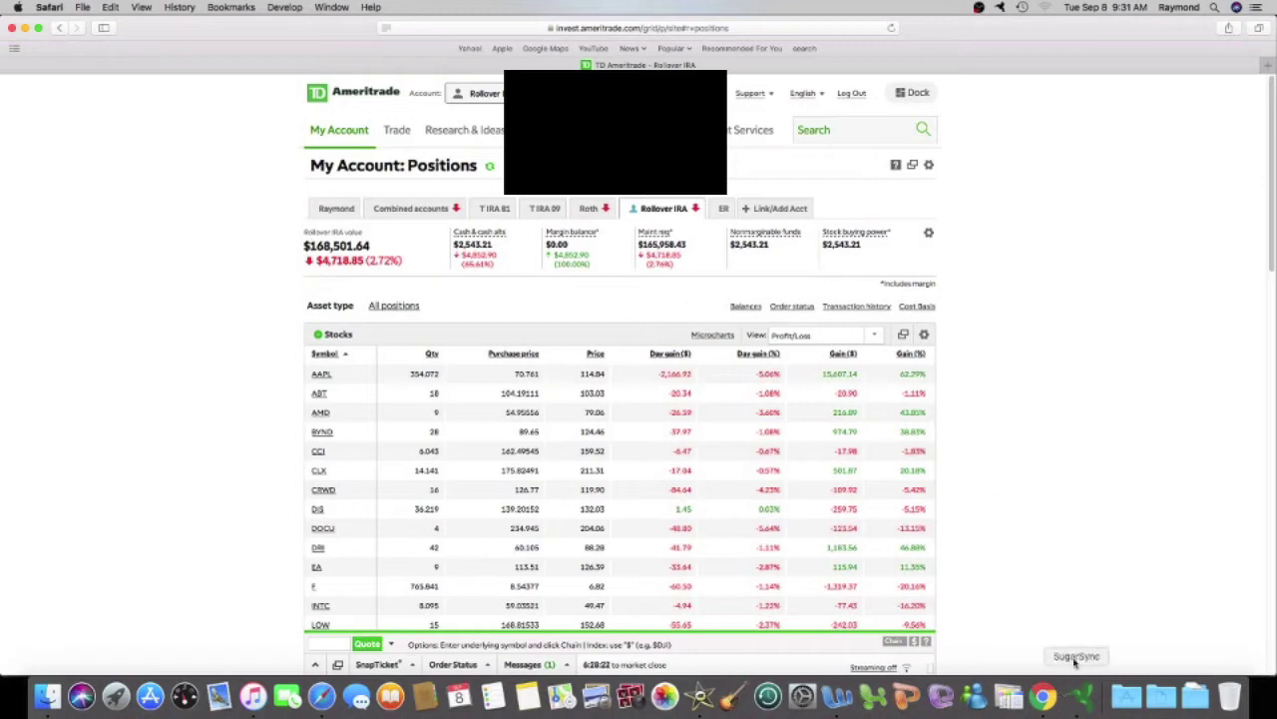
pyautogui.click(1043, 696)
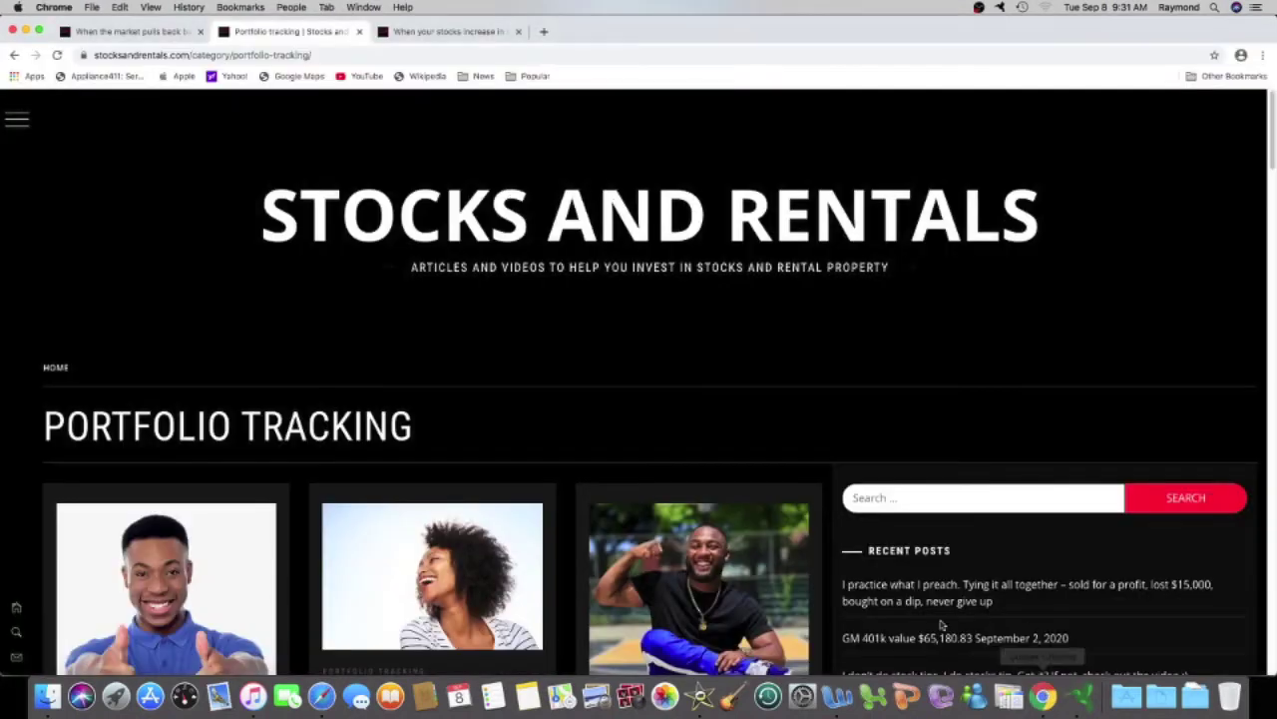
# - Read the August 24, 2020 Rollover IRA stock value post, then return to TD Ameritrade positions
pyautogui.scroll(-5, 568, 459)
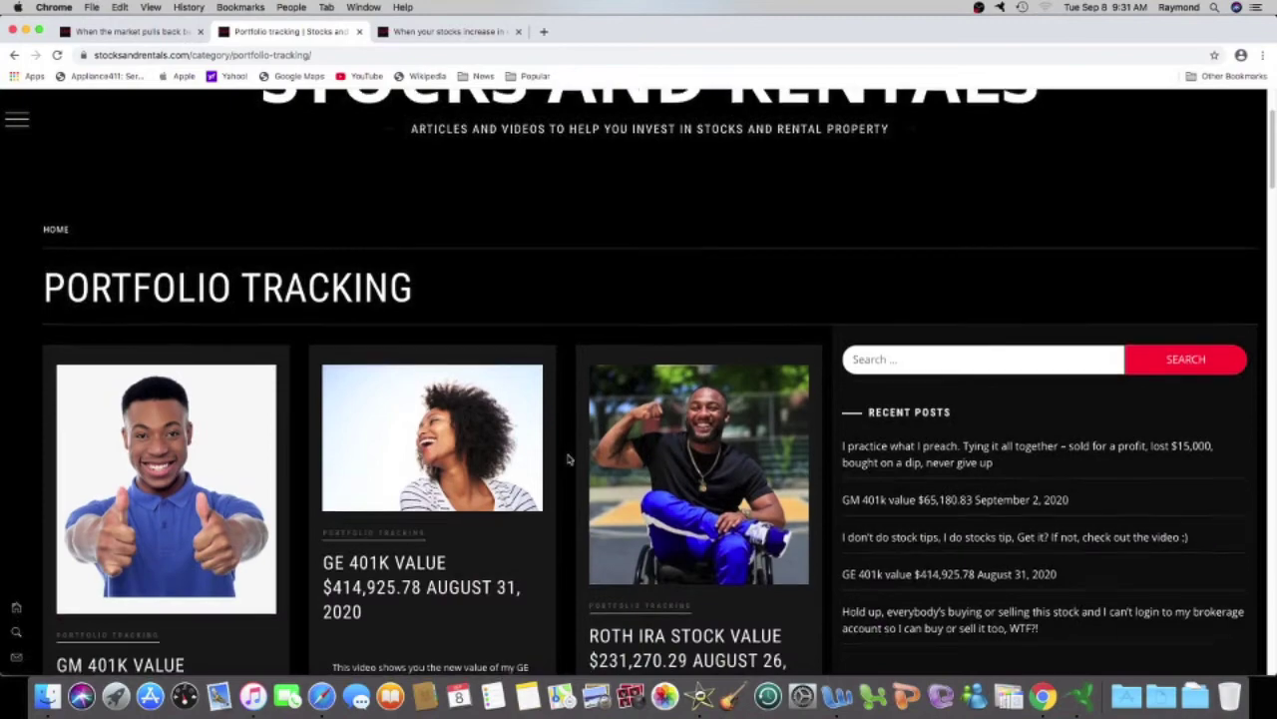
pyautogui.scroll(-8, 568, 459)
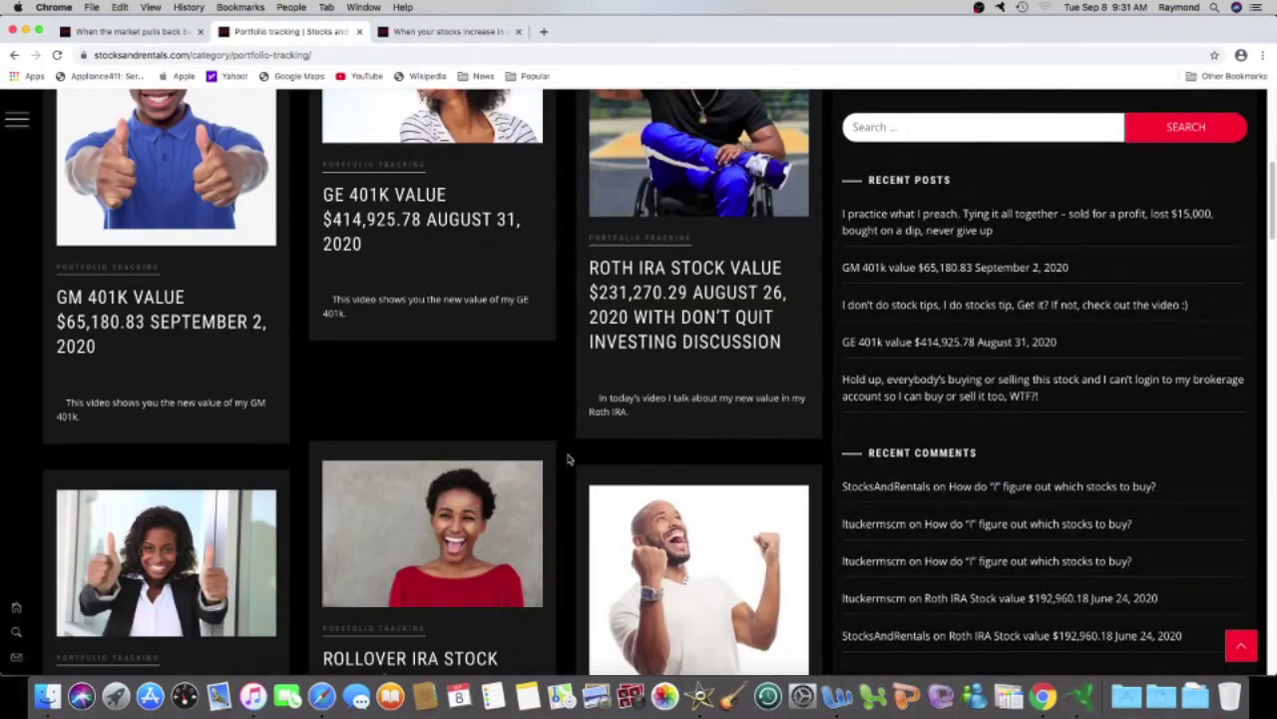
pyautogui.scroll(-2, 568, 459)
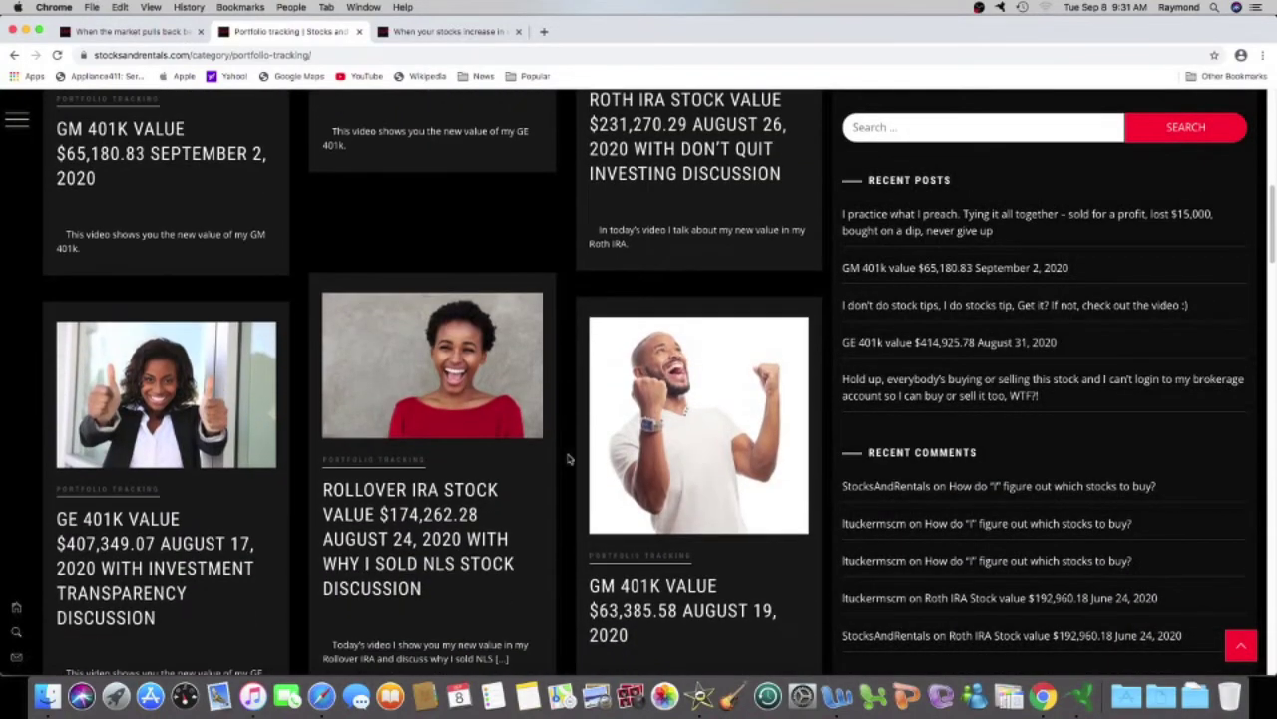
pyautogui.click(422, 496)
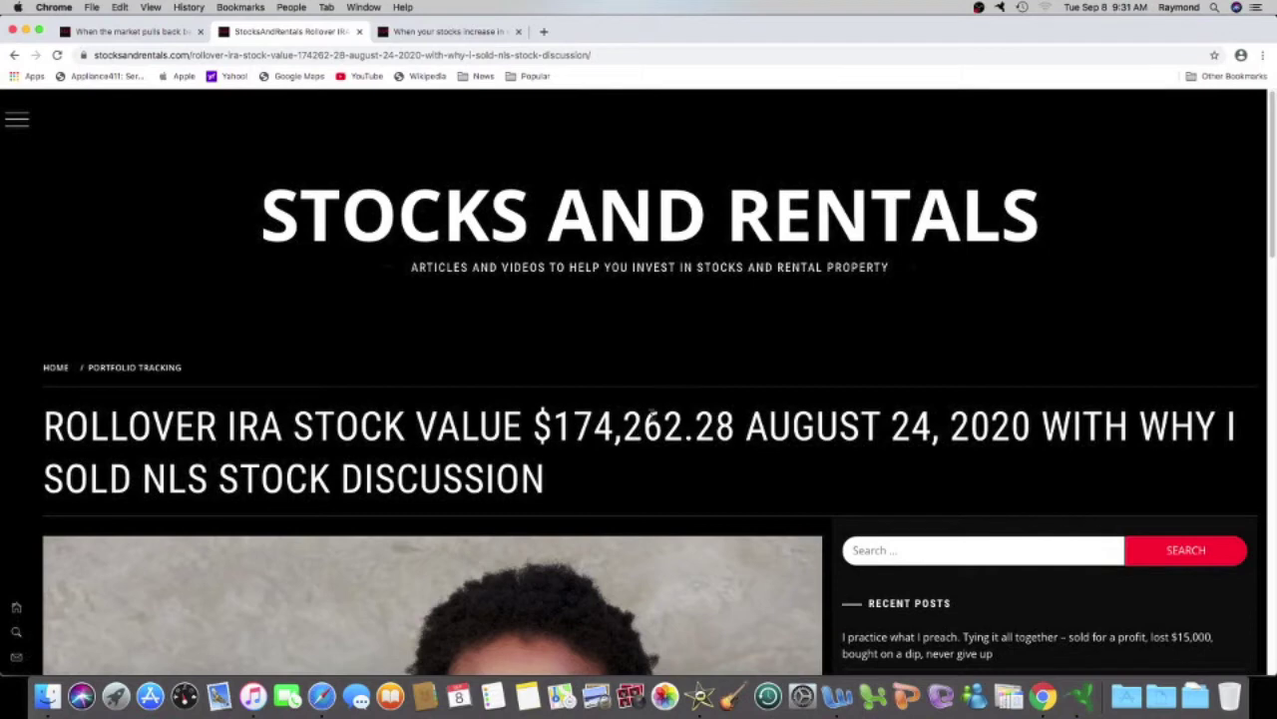
pyautogui.scroll(-3, 637, 404)
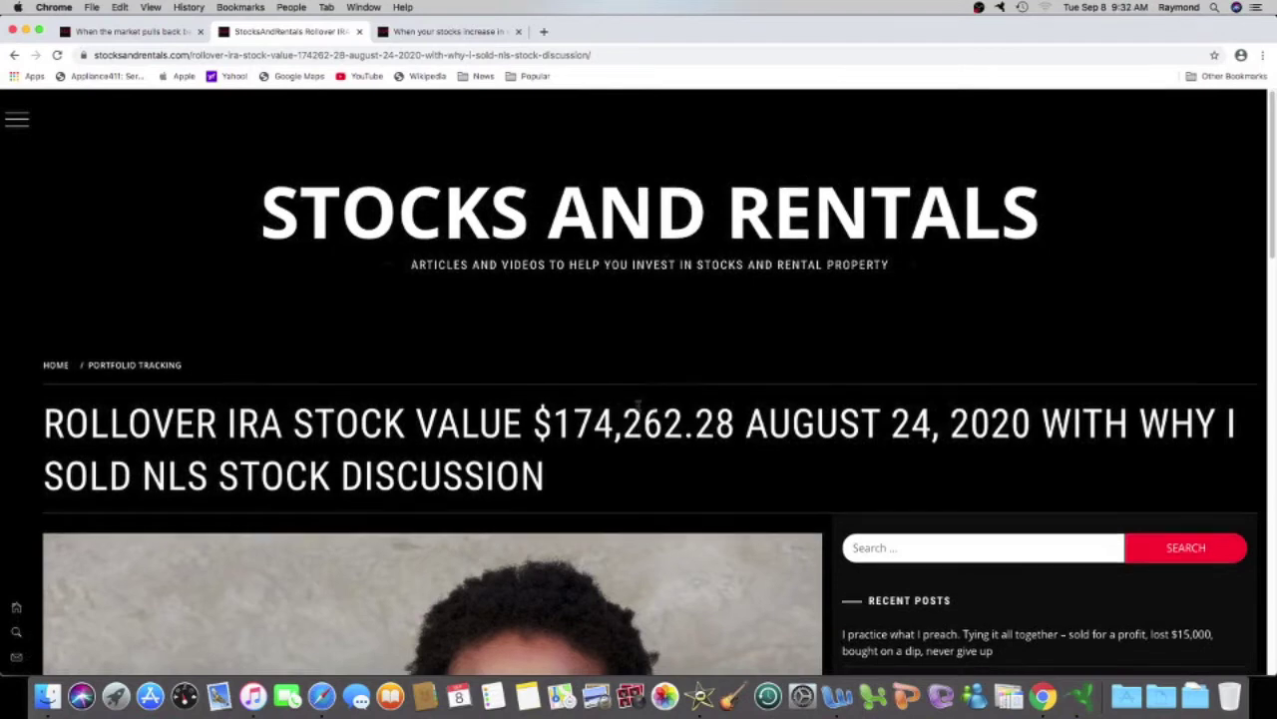
pyautogui.scroll(-1, 639, 410)
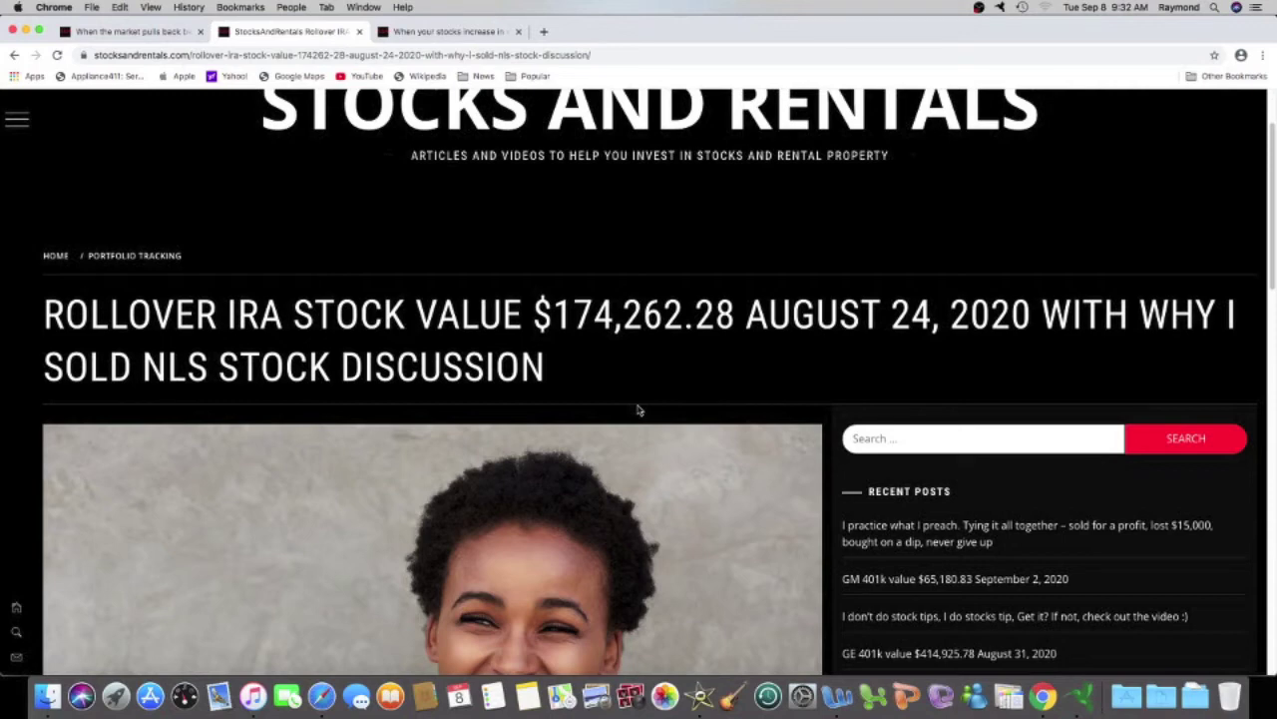
pyautogui.click(319, 698)
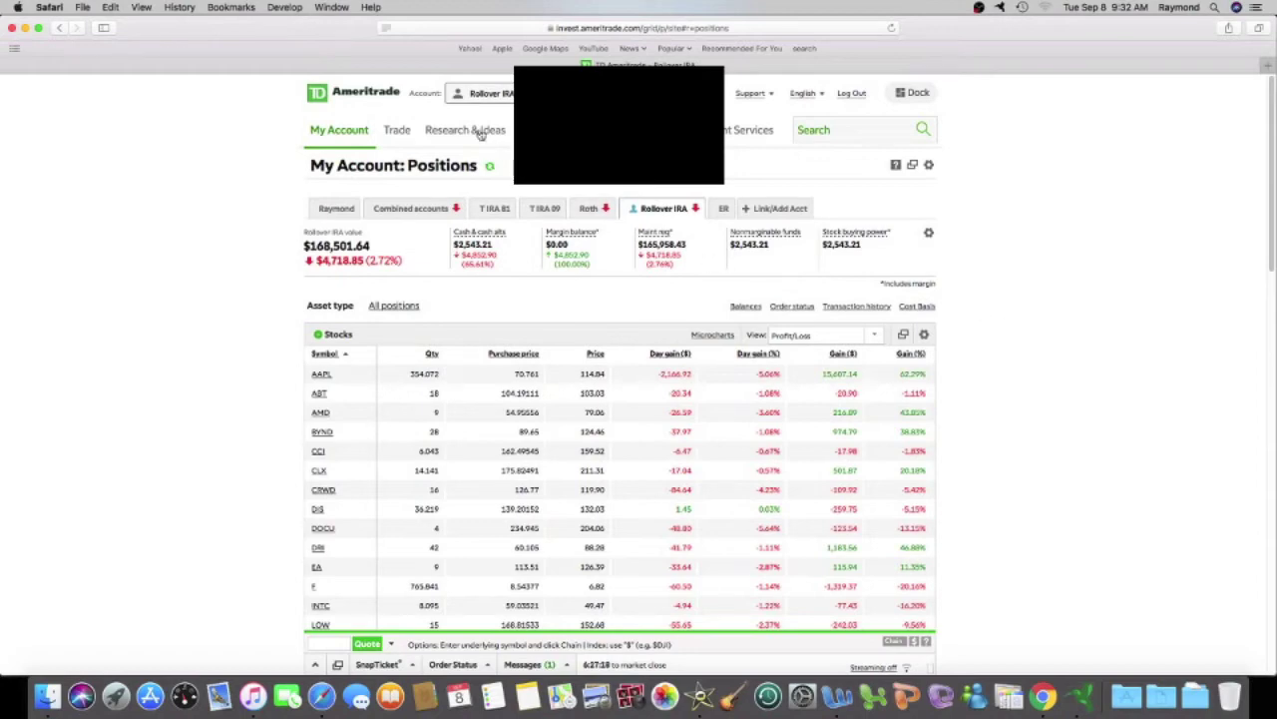
# - Size the trade from $1500, then buy 13 AAPL shares at market in the Rollover IRA
pyautogui.moveTo(391, 132)
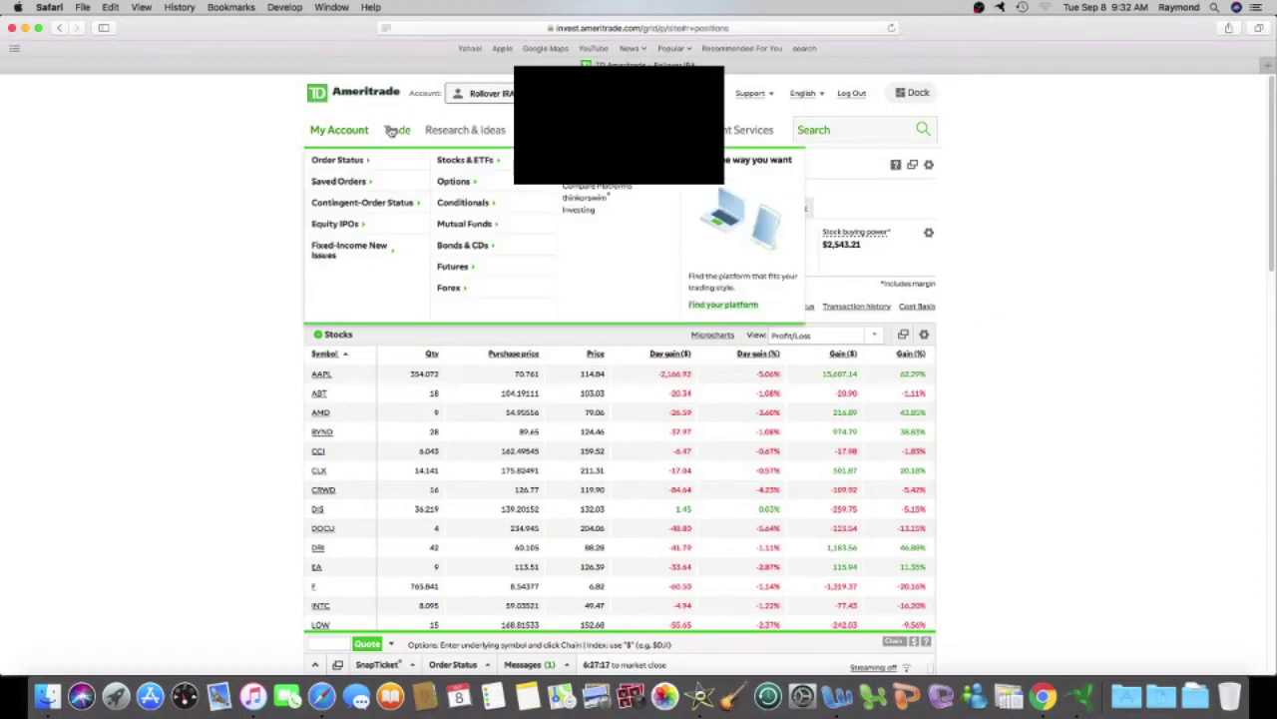
pyautogui.click(455, 162)
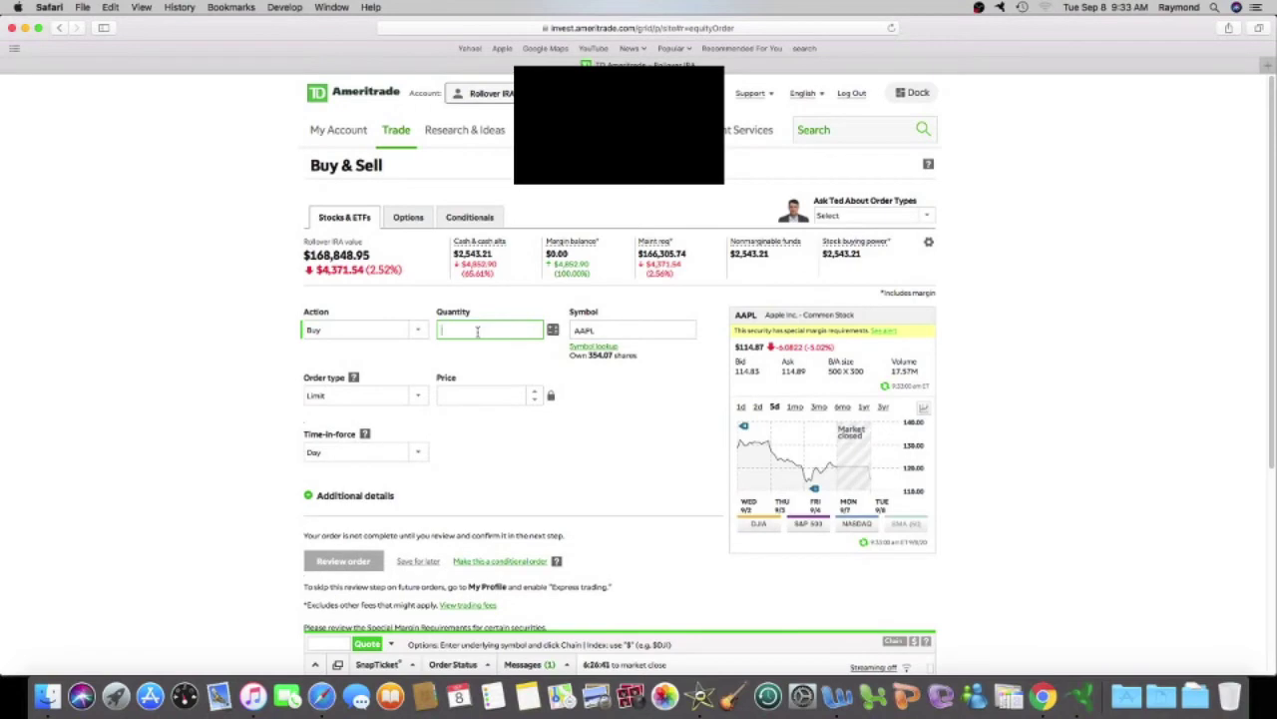
pyautogui.click(1078, 699)
pyautogui.write('1500')
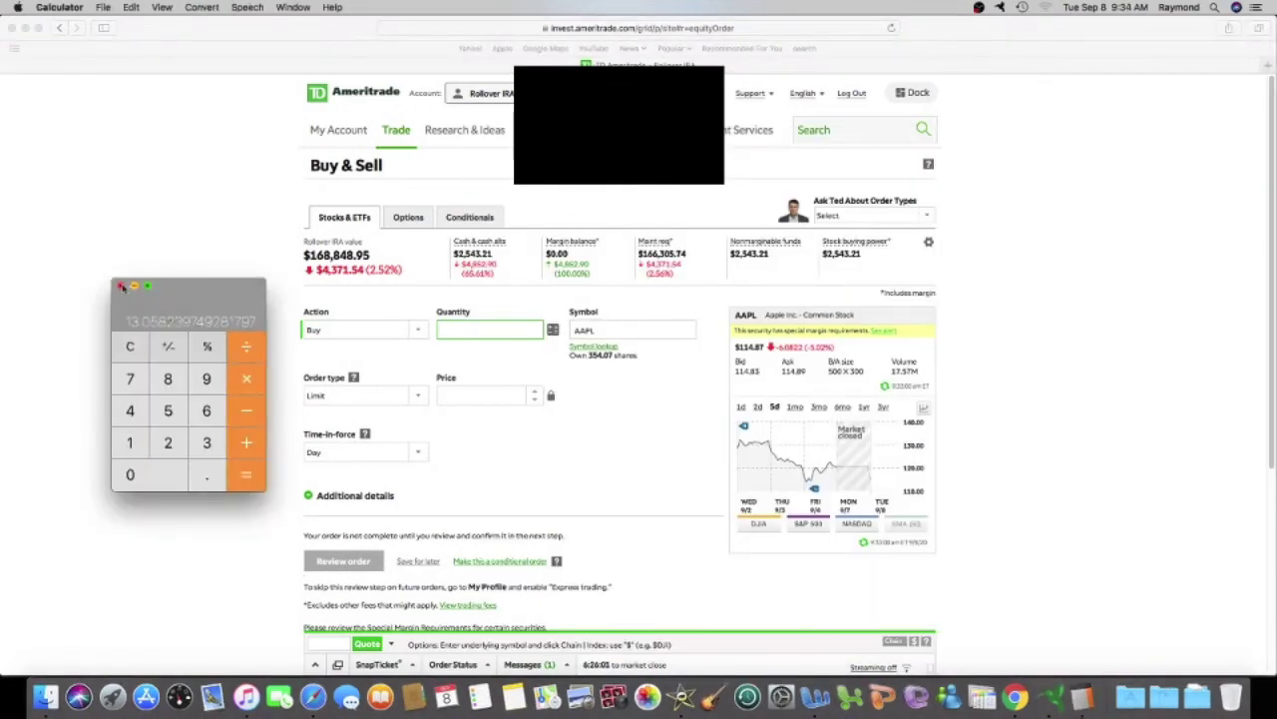
pyautogui.click(119, 286)
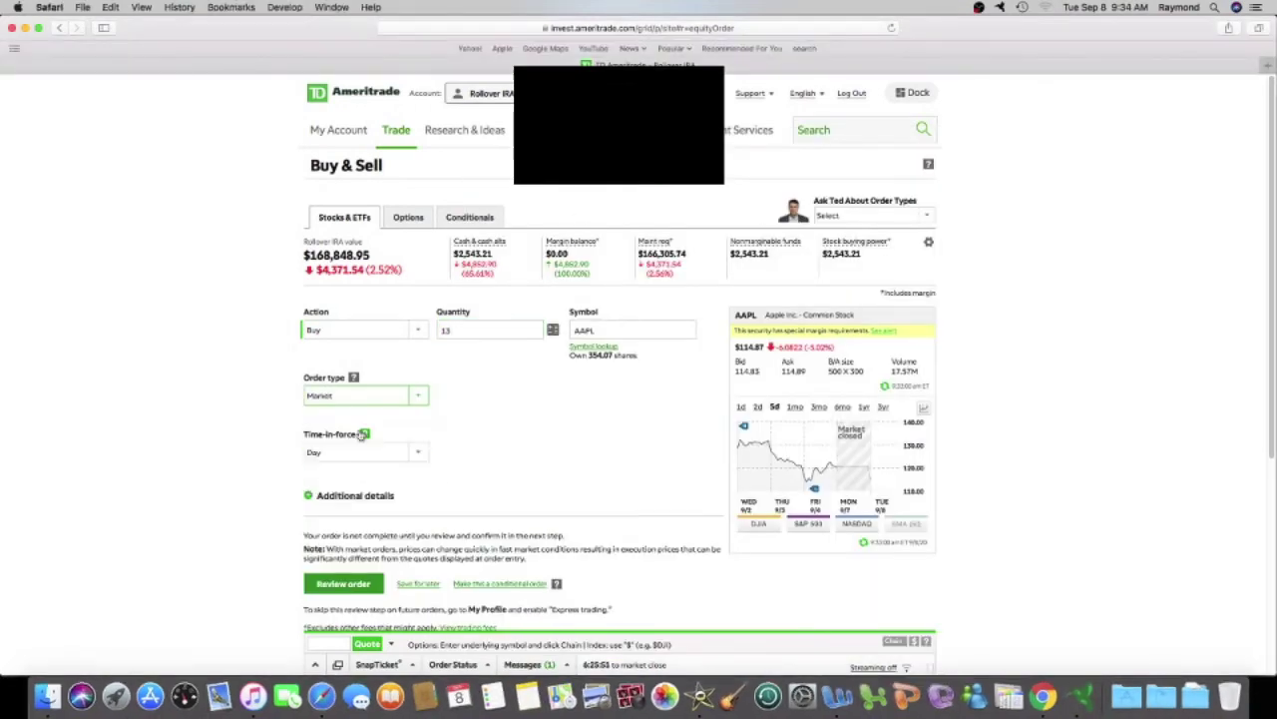
pyautogui.click(342, 585)
pyautogui.click(340, 490)
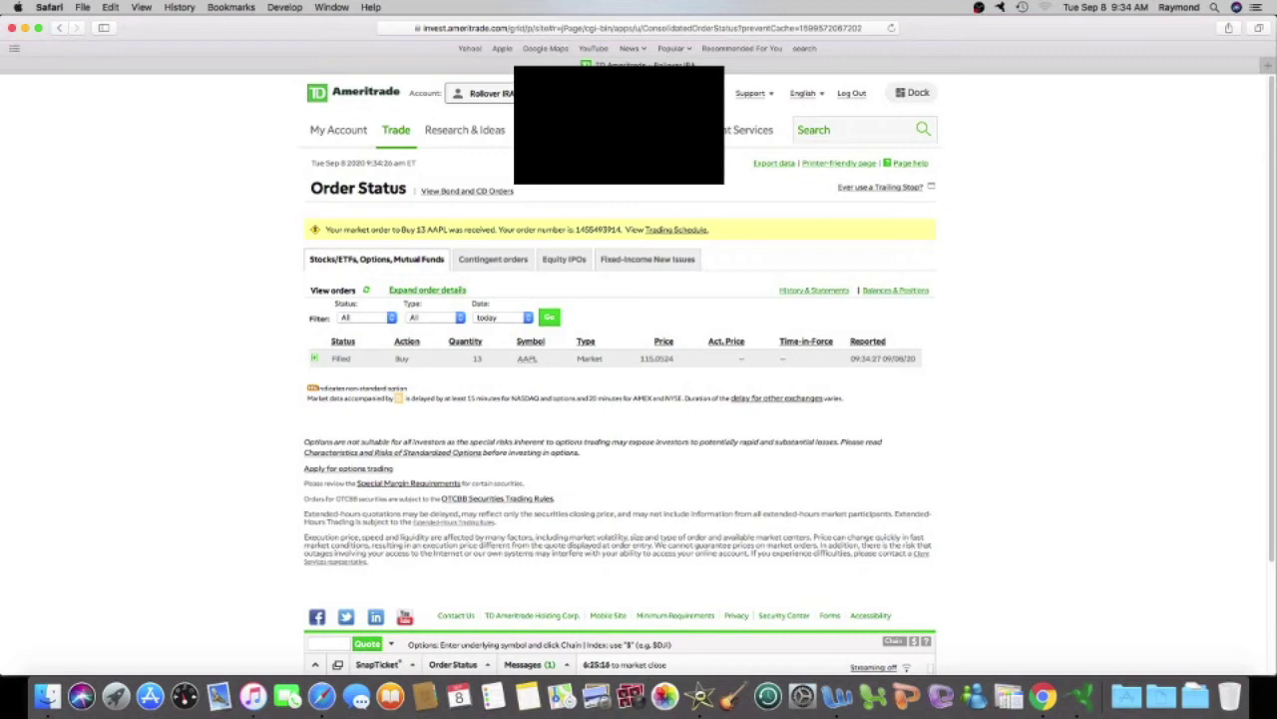
pyautogui.click(529, 93)
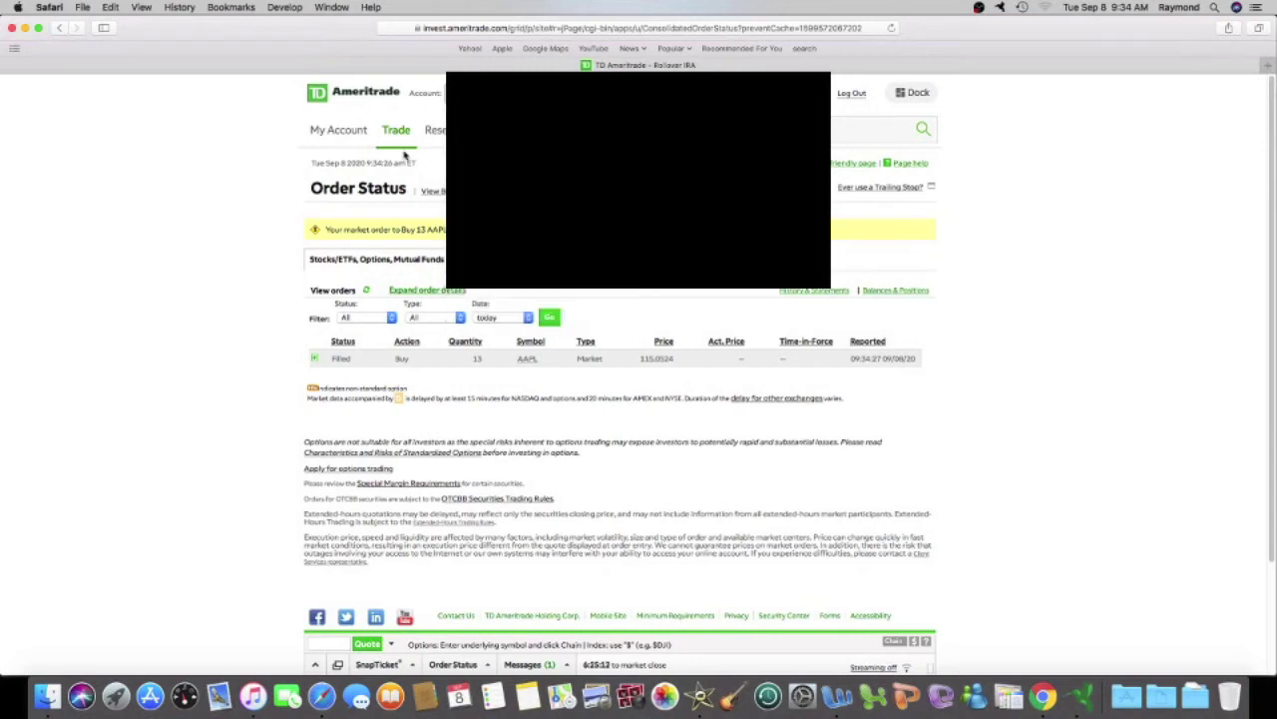
pyautogui.moveTo(337, 133)
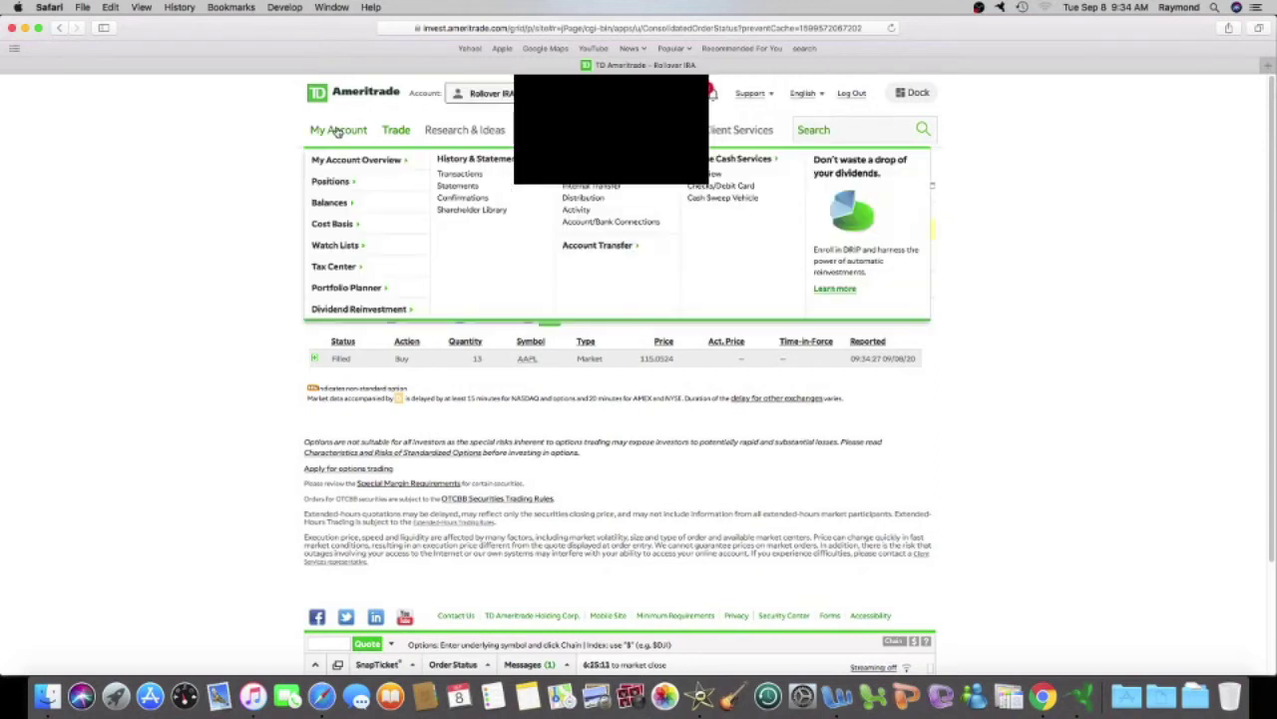
pyautogui.click(330, 180)
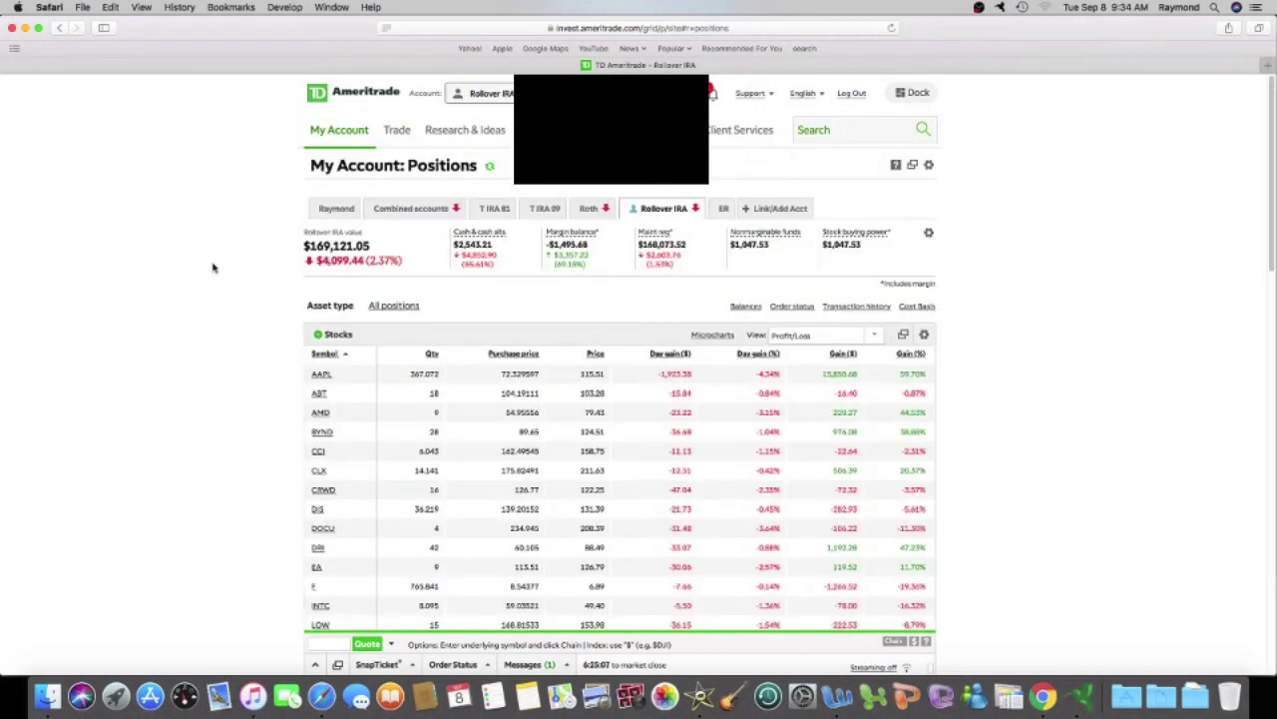
pyautogui.scroll(-3, 212, 267)
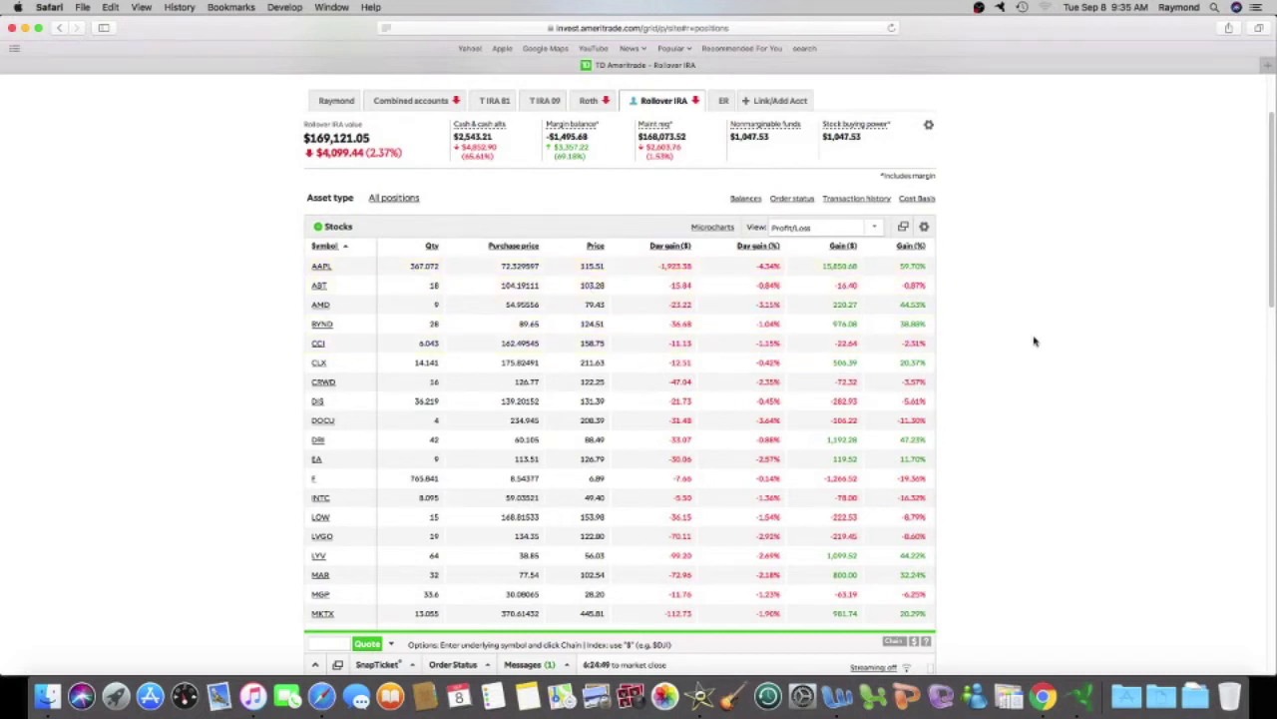
pyautogui.scroll(-3, 1034, 341)
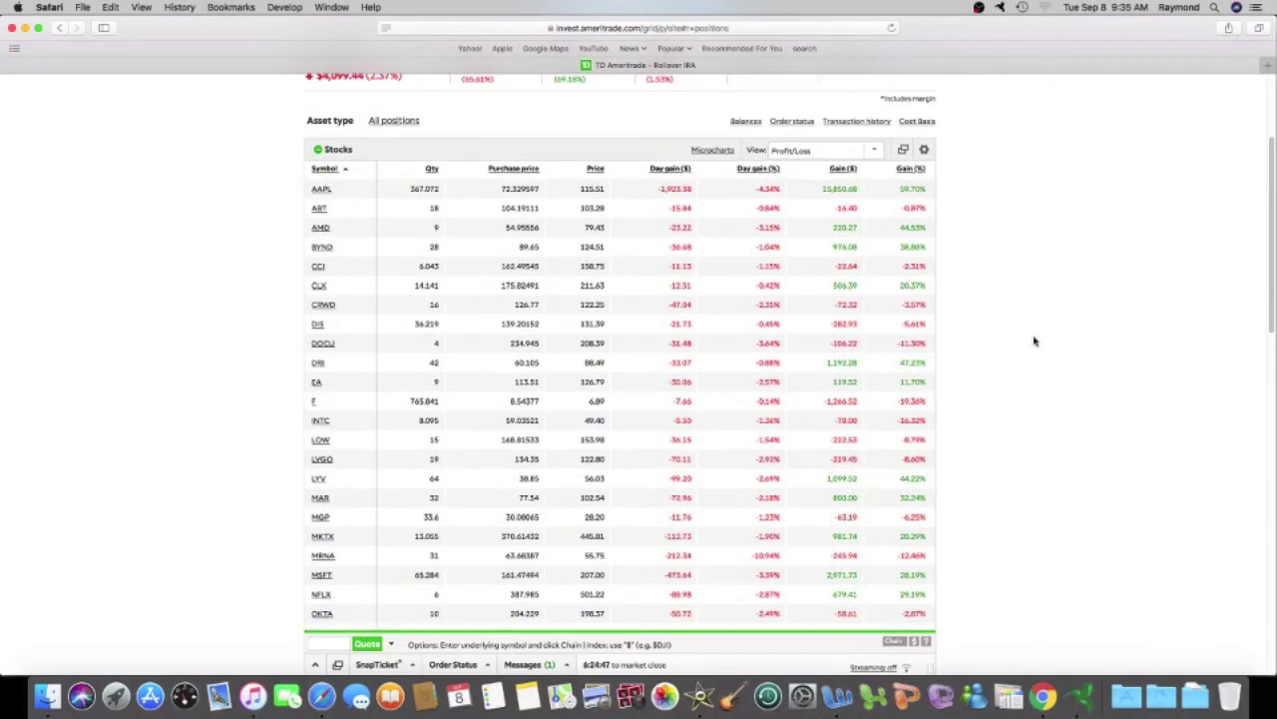
pyautogui.scroll(-1, 1034, 341)
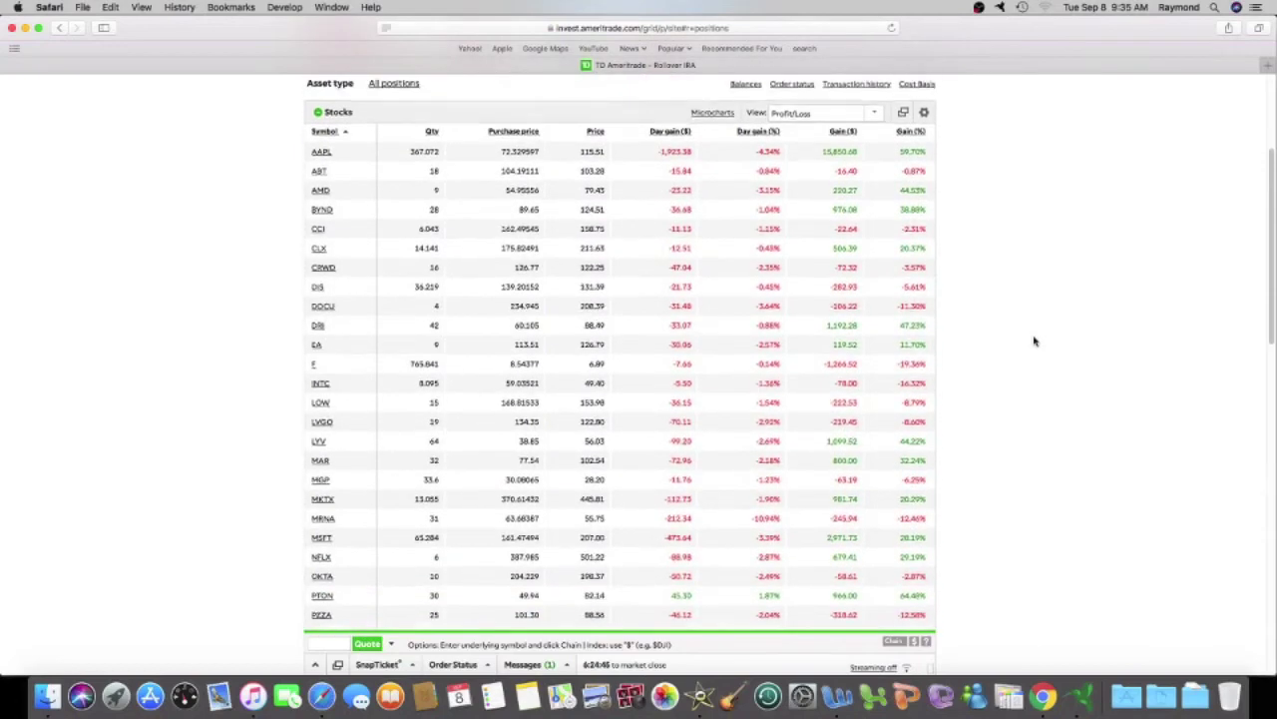
pyautogui.scroll(-1, 1034, 342)
pyautogui.scroll(-1, 1034, 341)
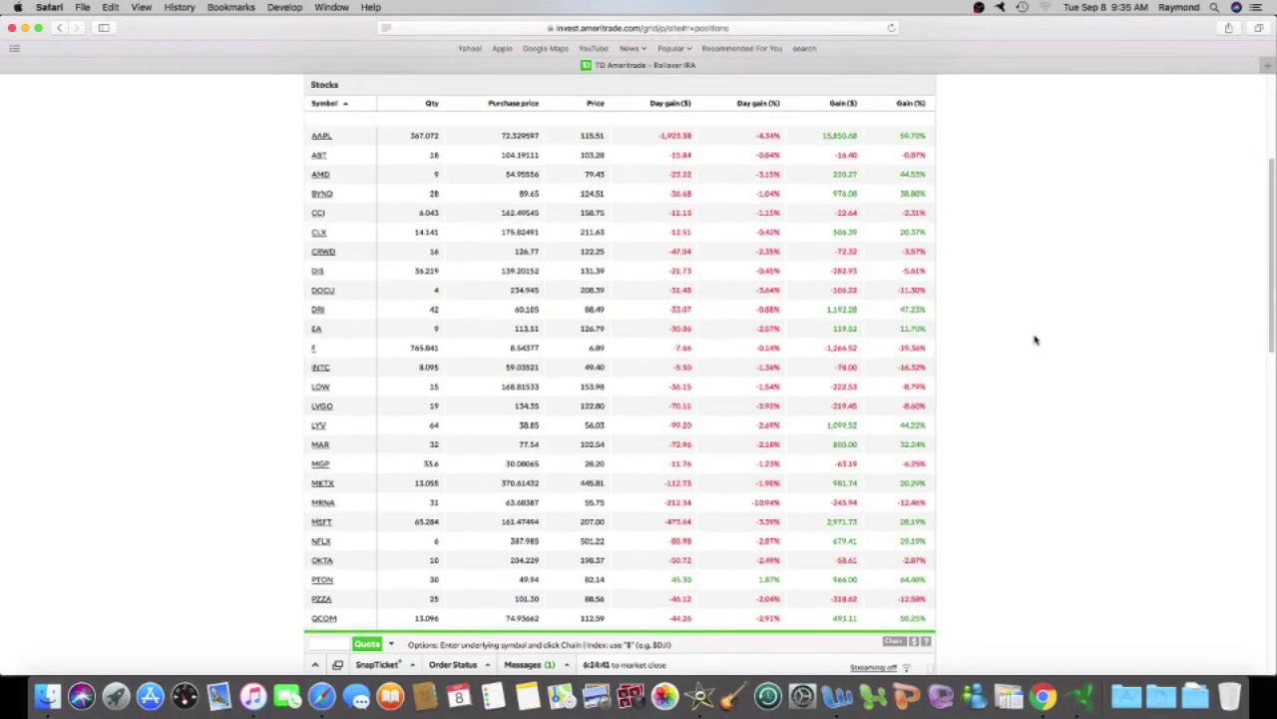
pyautogui.scroll(-1, 1033, 341)
pyautogui.scroll(-1, 1035, 340)
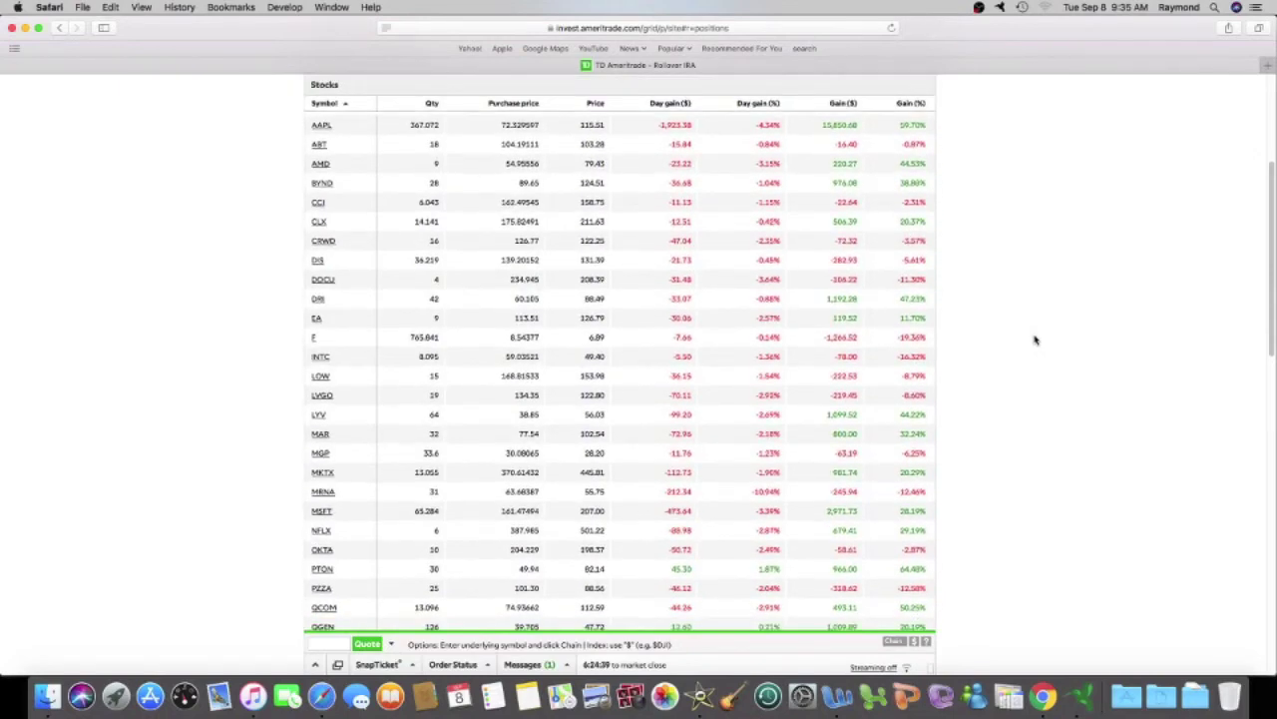
pyautogui.scroll(-5, 1035, 340)
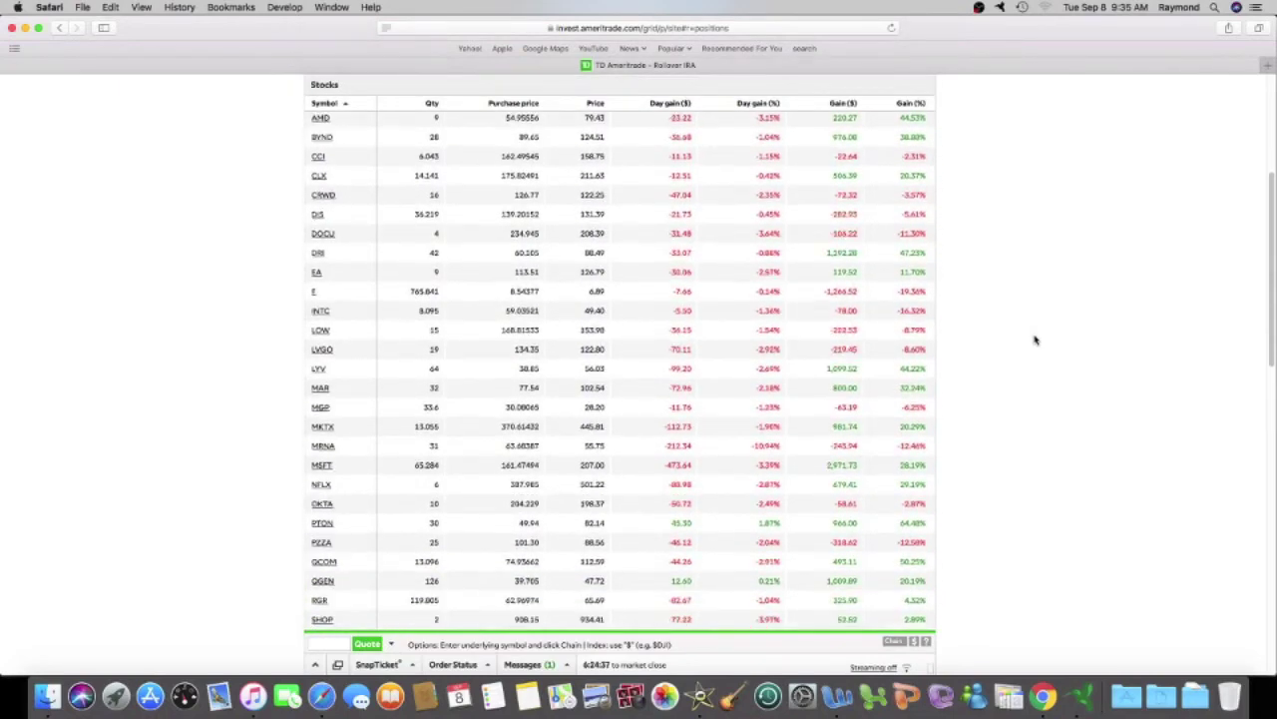
pyautogui.scroll(-2, 1035, 340)
pyautogui.scroll(-10, 1035, 340)
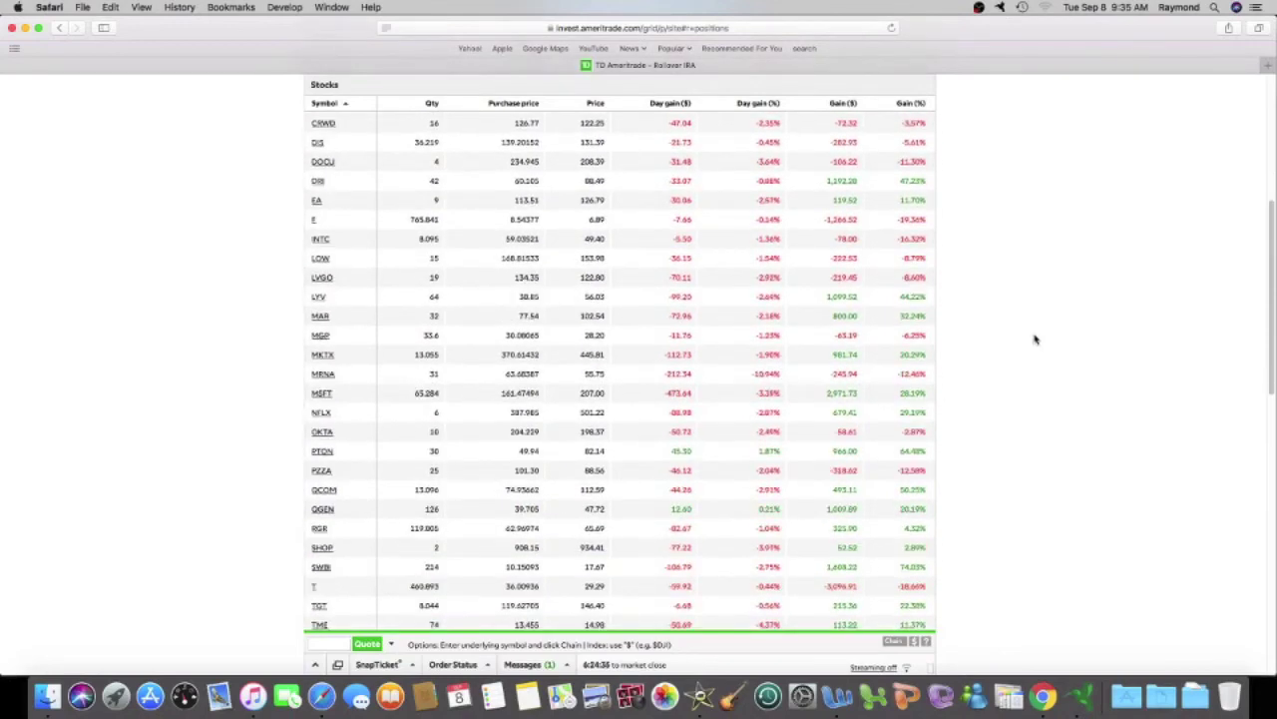
pyautogui.scroll(-3, 1035, 340)
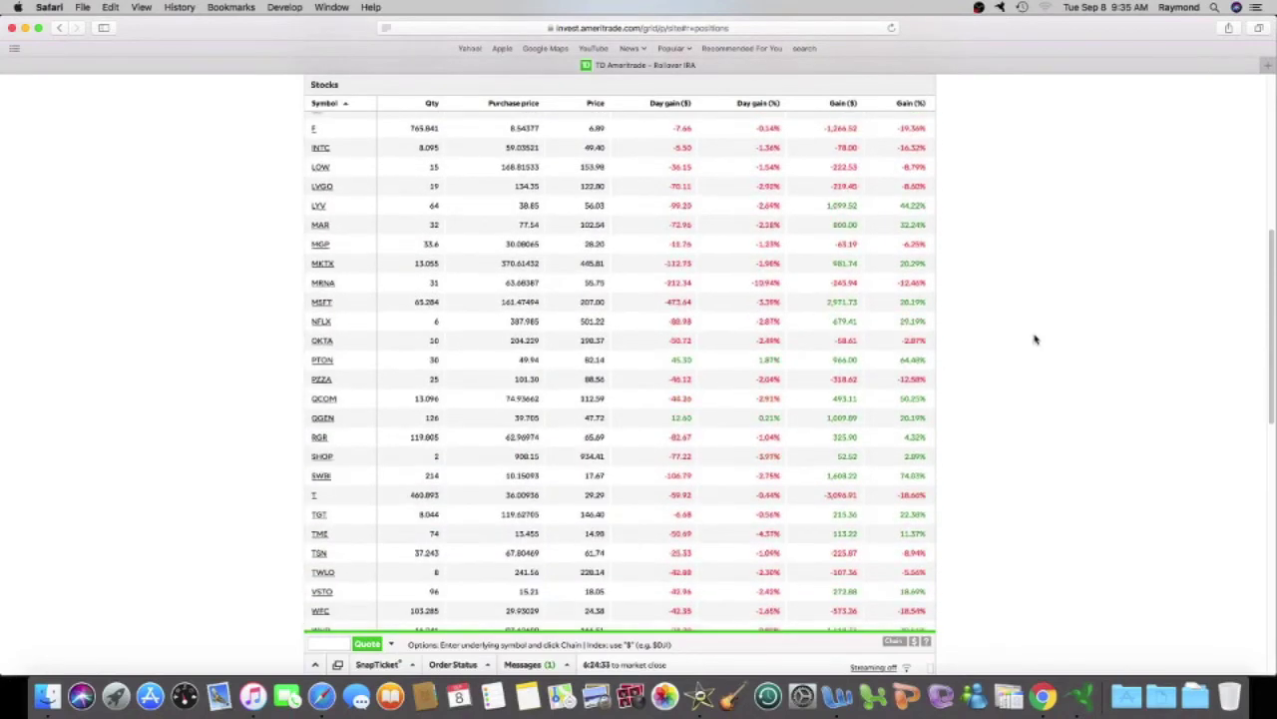
pyautogui.scroll(7, 1035, 340)
pyautogui.scroll(20, 1035, 341)
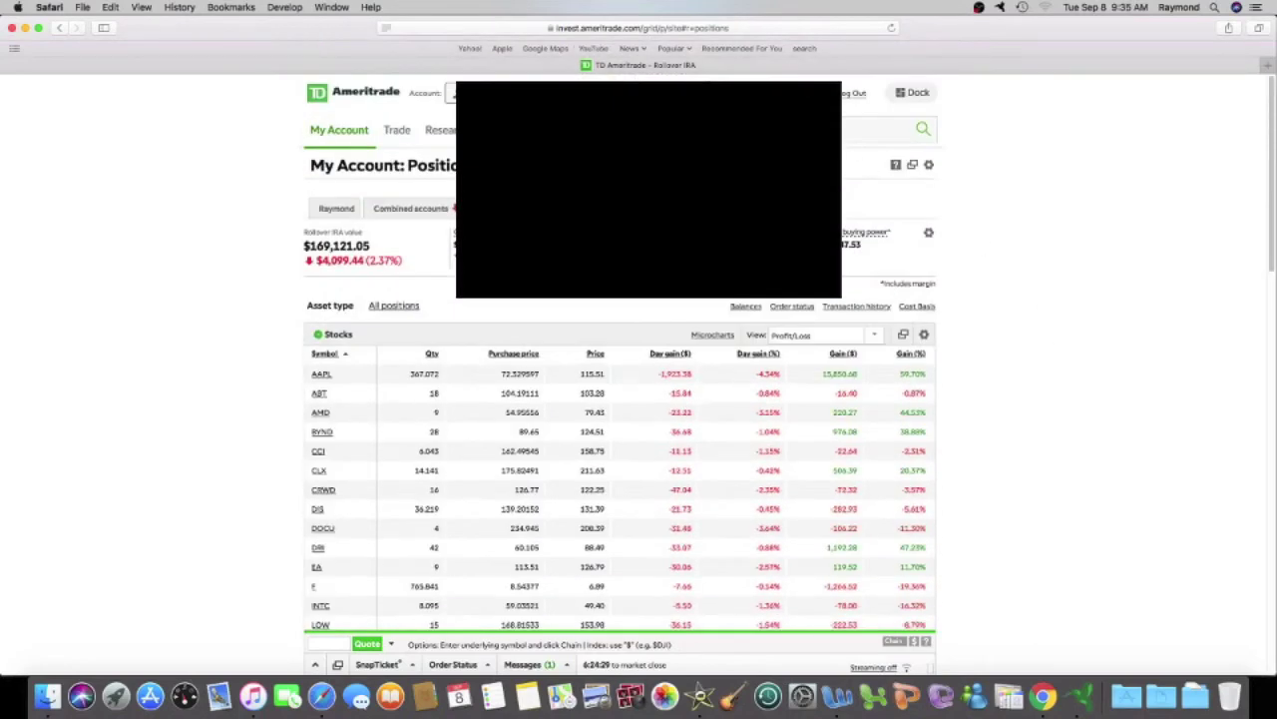
# - Switch to the Roth account and scroll down through its positions
pyautogui.click(538, 92)
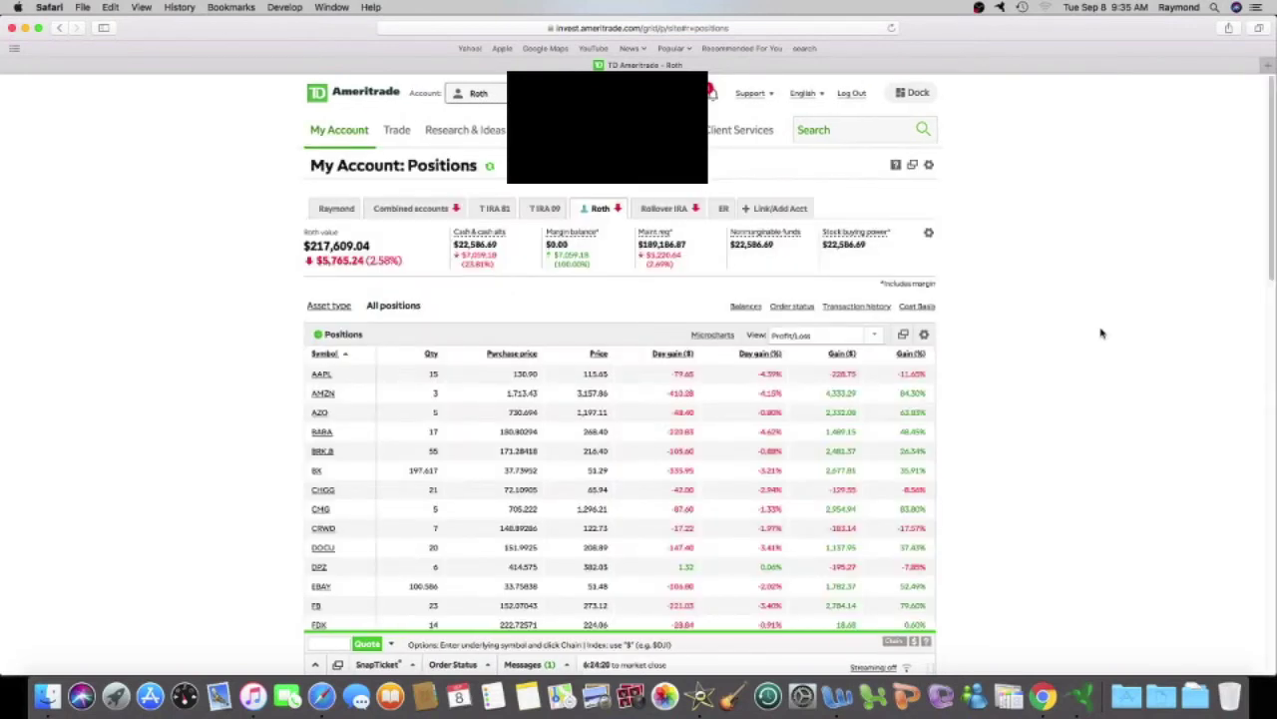
pyautogui.scroll(-1, 1102, 334)
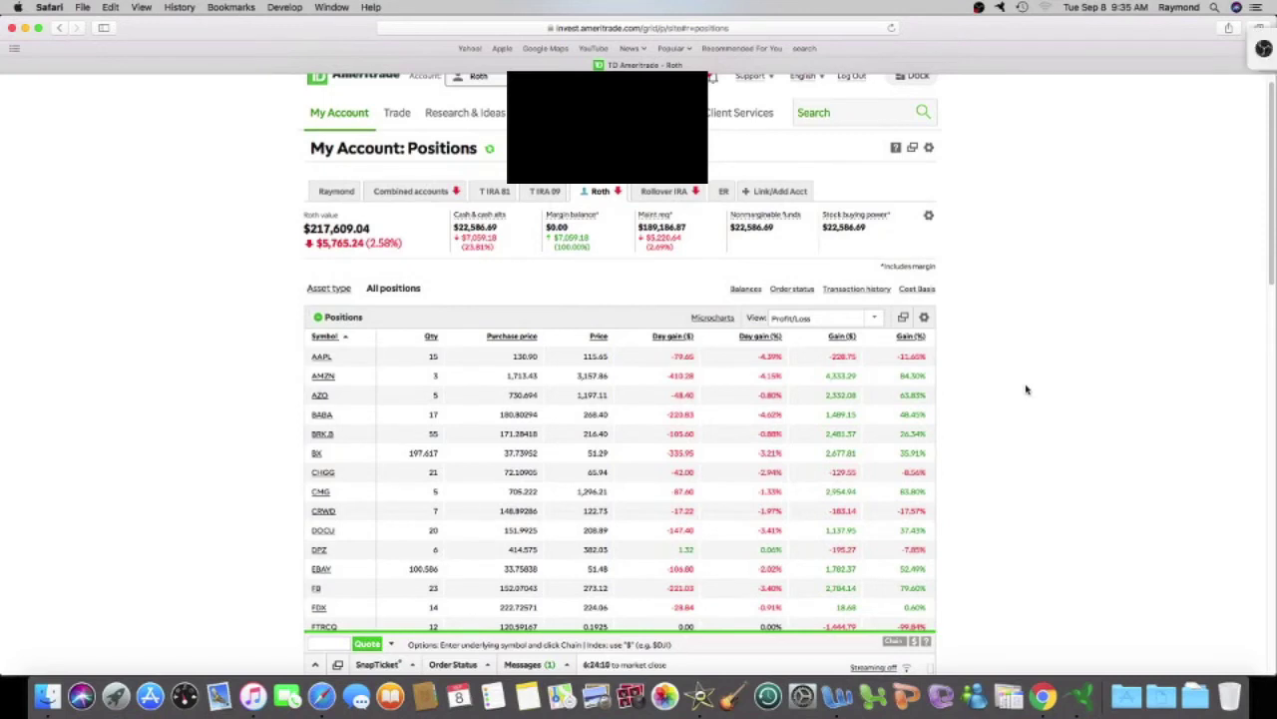
pyautogui.scroll(-1, 1026, 389)
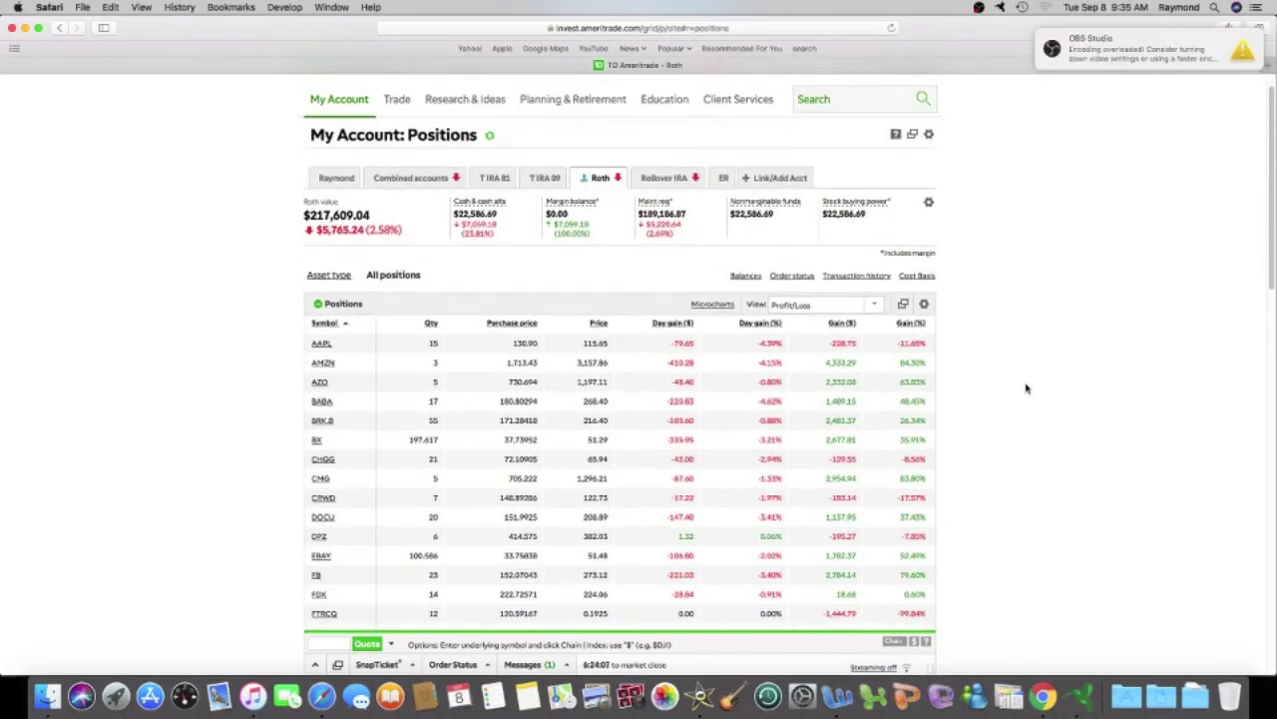
pyautogui.scroll(-3, 1026, 389)
pyautogui.scroll(-5, 1026, 387)
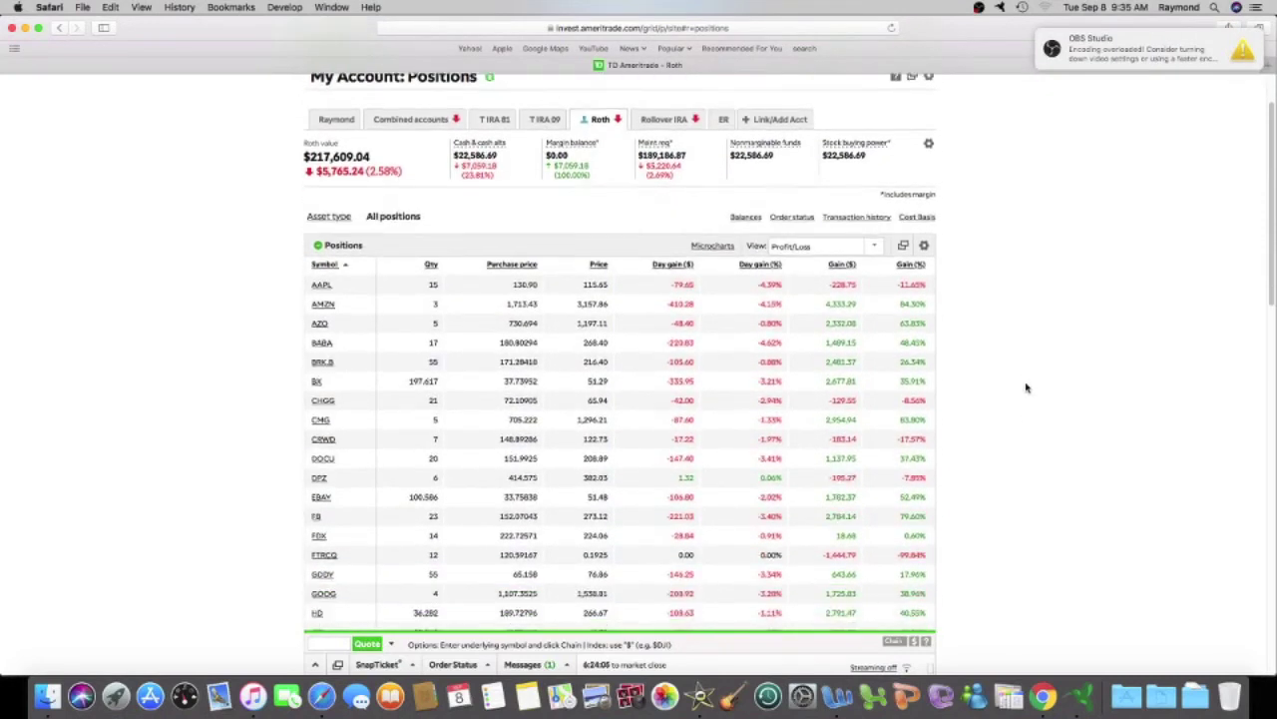
pyautogui.scroll(-5, 1026, 387)
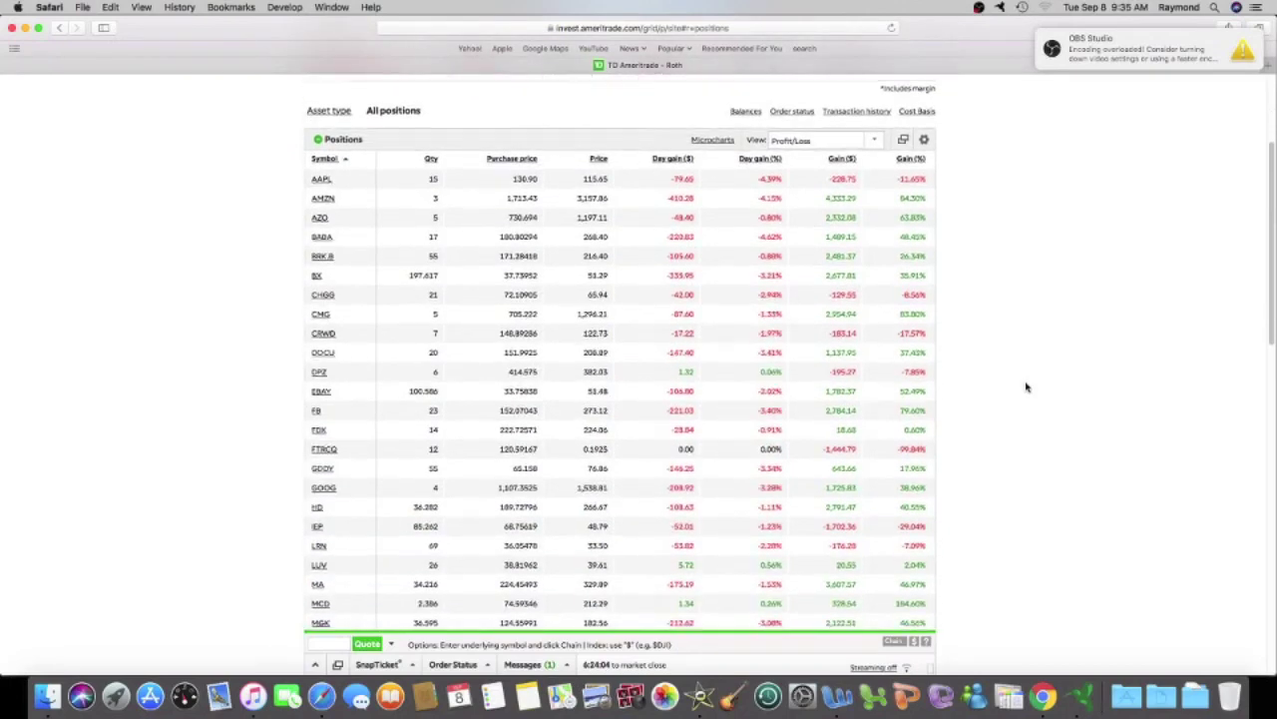
pyautogui.scroll(-3, 1026, 386)
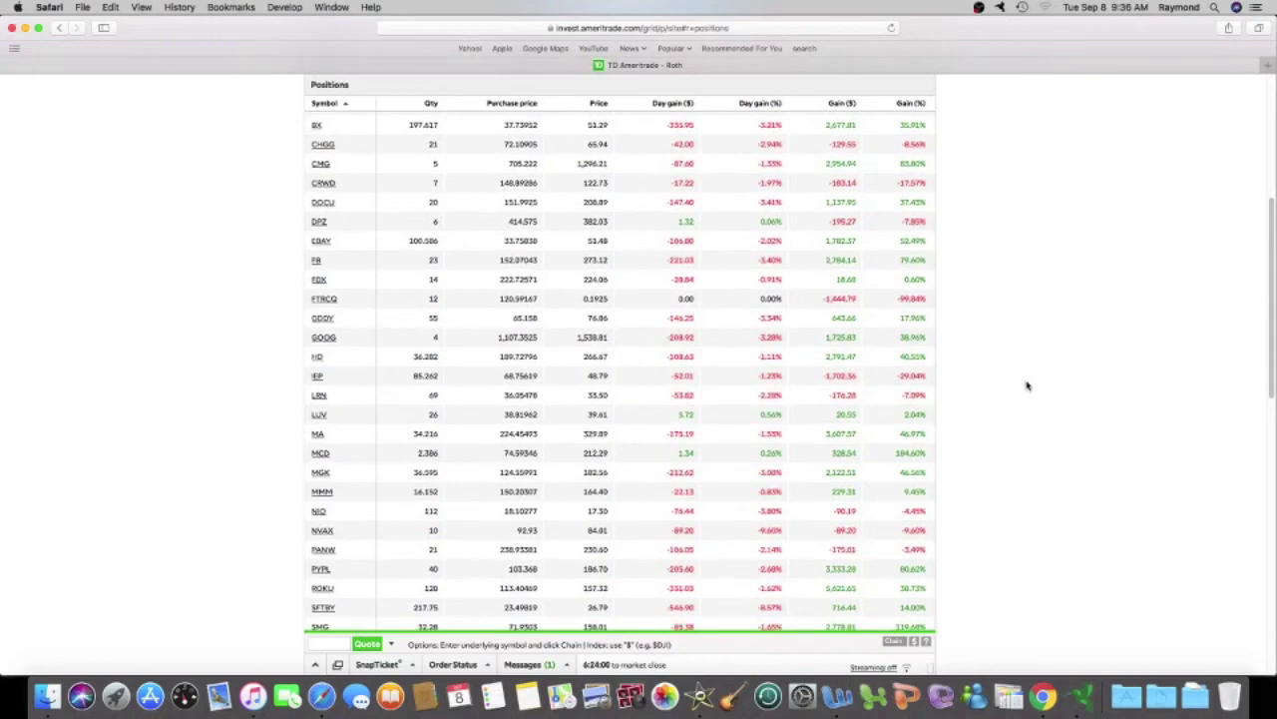
pyautogui.scroll(-1, 1027, 386)
pyautogui.scroll(-1, 1028, 385)
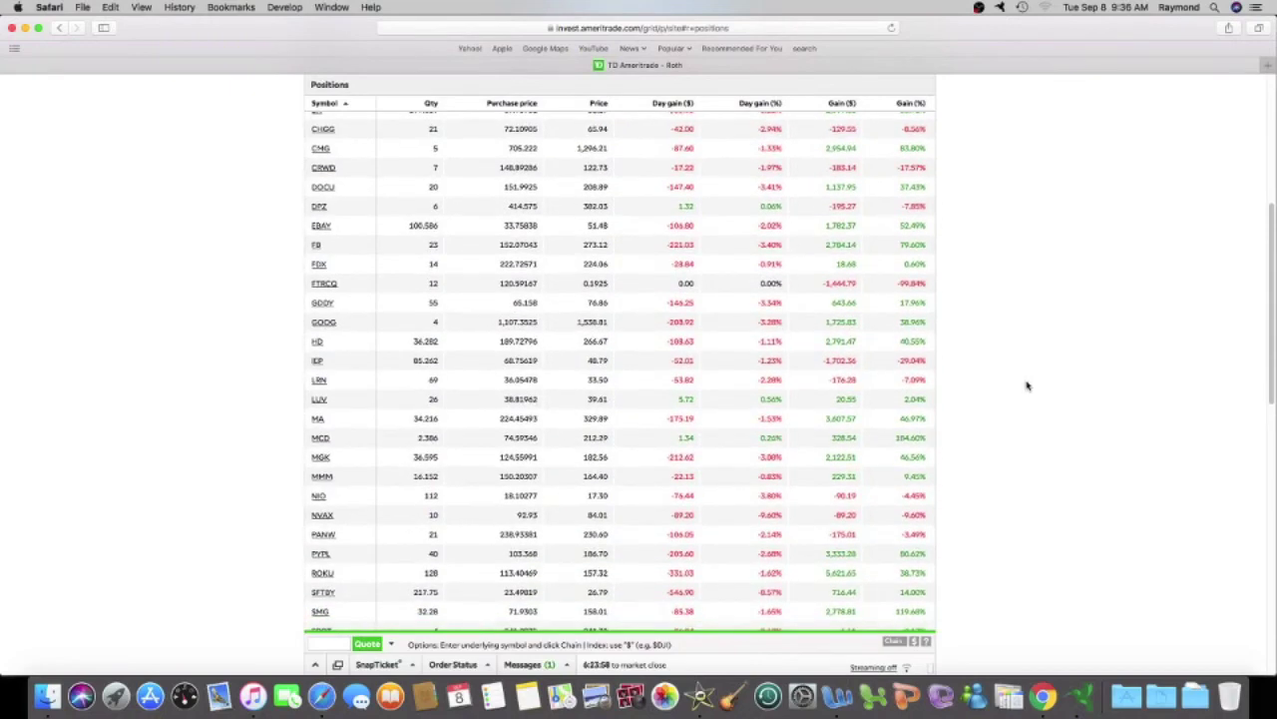
pyautogui.scroll(-2, 1028, 385)
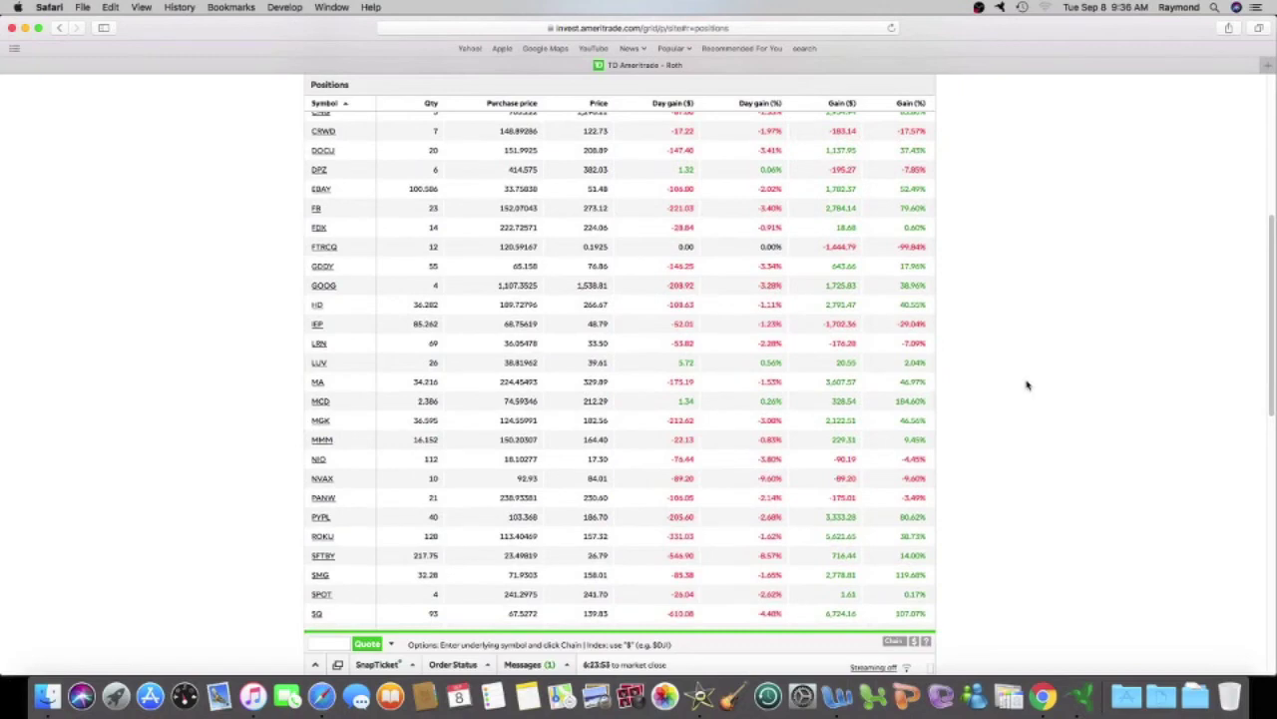
# - Scroll back up the Roth positions and open the Buy & Sell stock order form
pyautogui.scroll(7, 1027, 386)
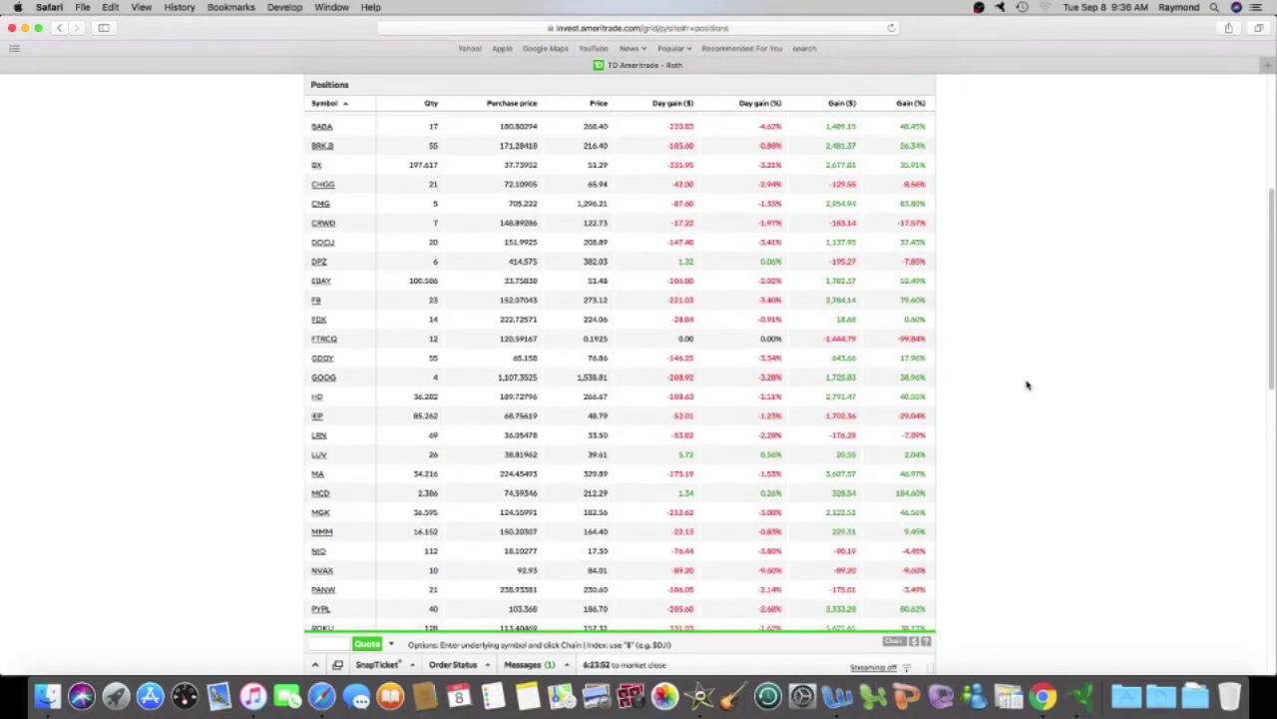
pyautogui.scroll(3, 1028, 385)
pyautogui.scroll(5, 1028, 385)
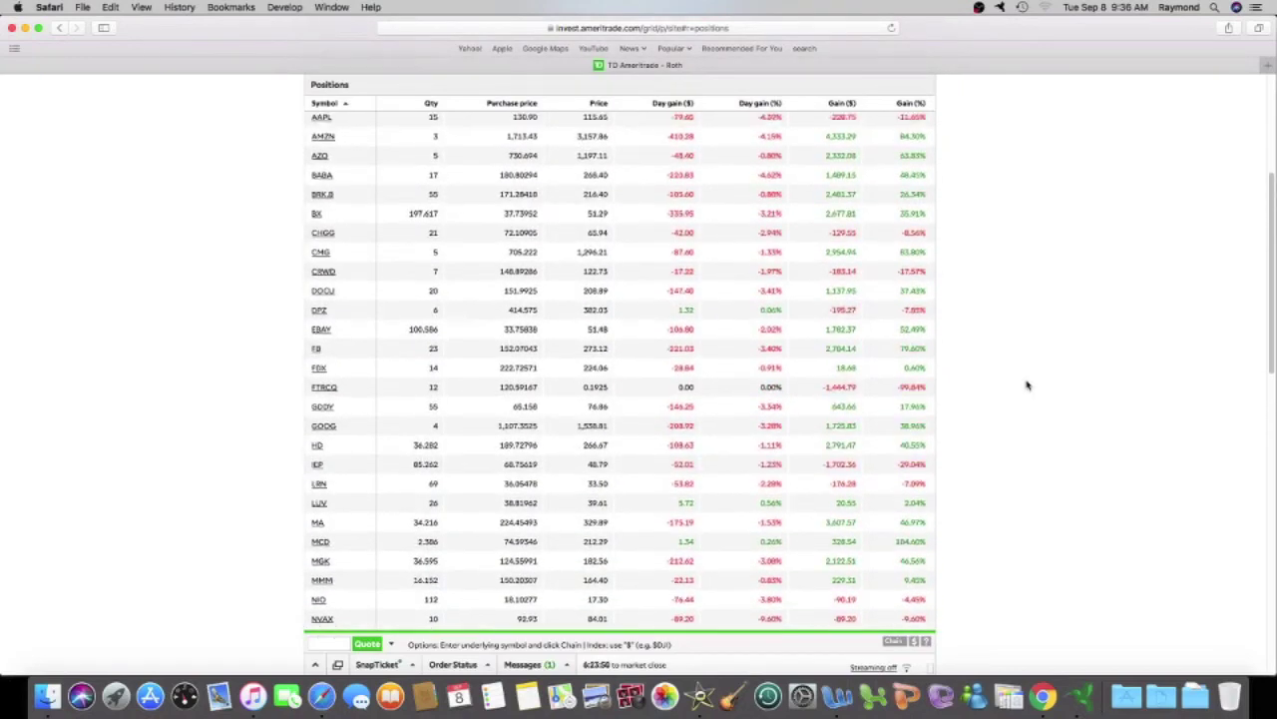
pyautogui.scroll(6, 1028, 383)
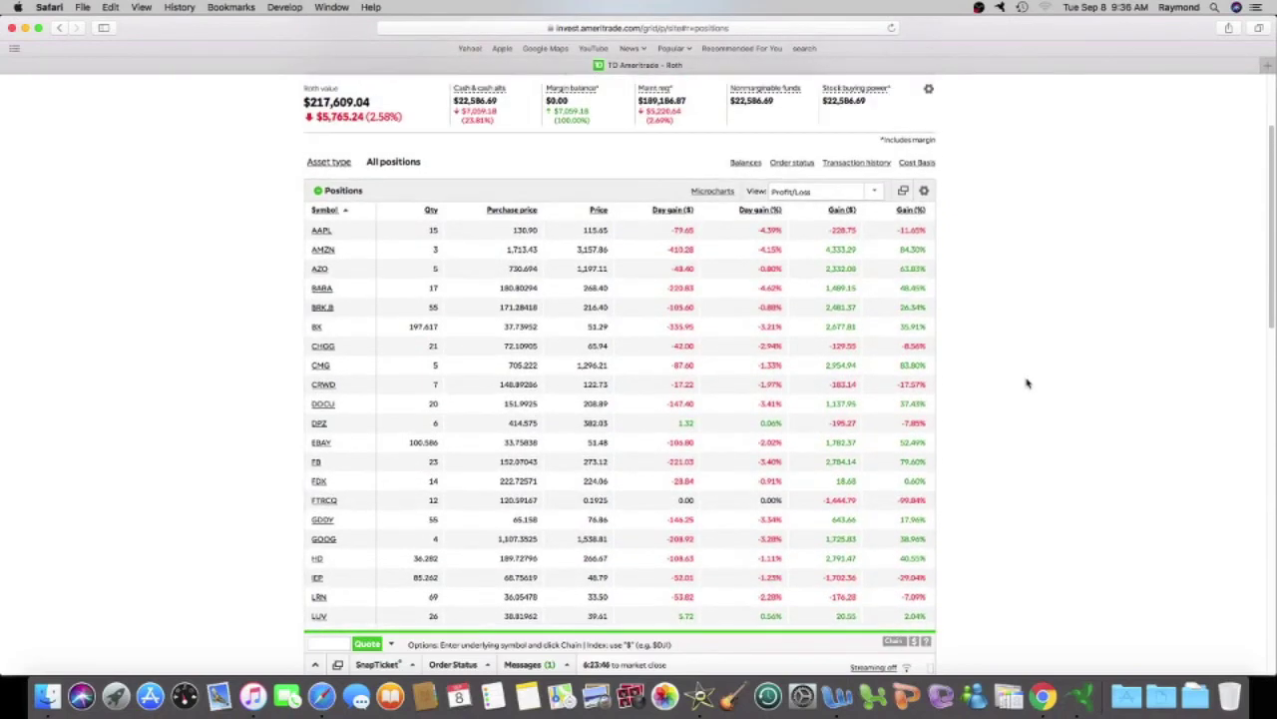
pyautogui.scroll(3, 1028, 383)
pyautogui.scroll(3, 1027, 382)
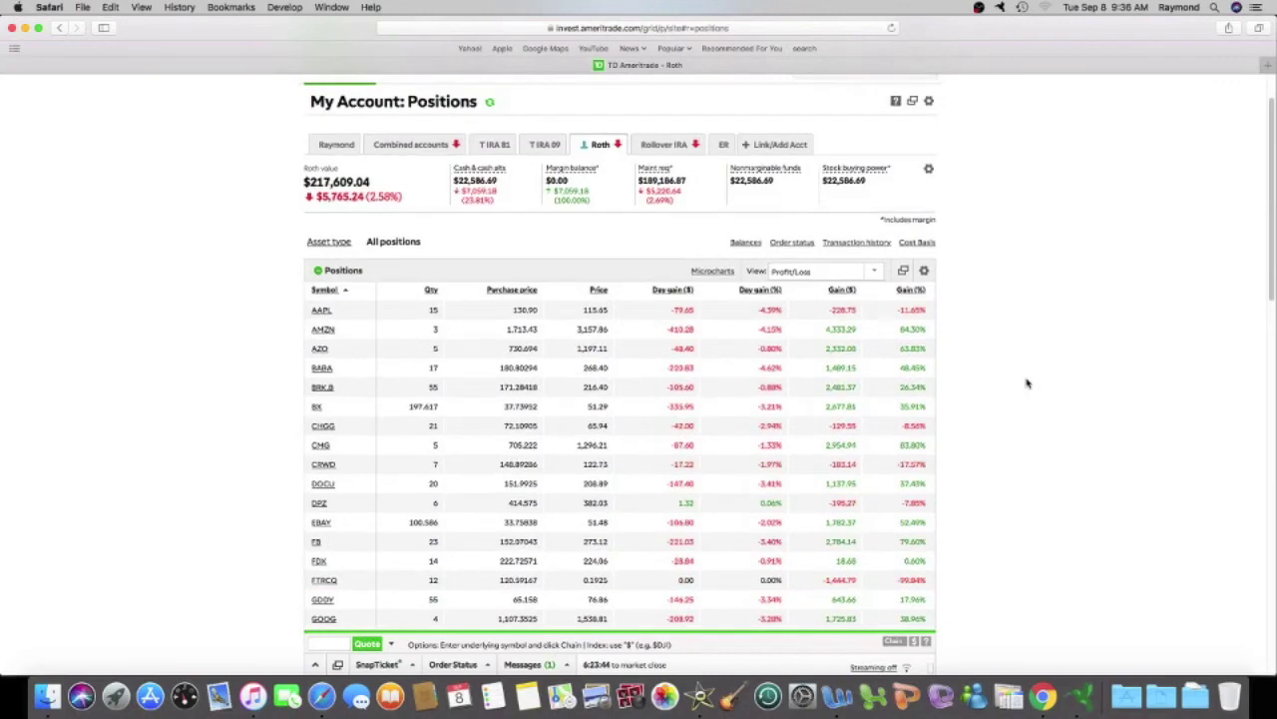
pyautogui.click(396, 130)
# - Compute 1500/141.15 in Calculator to size the SQ share purchase
pyautogui.click(1128, 695)
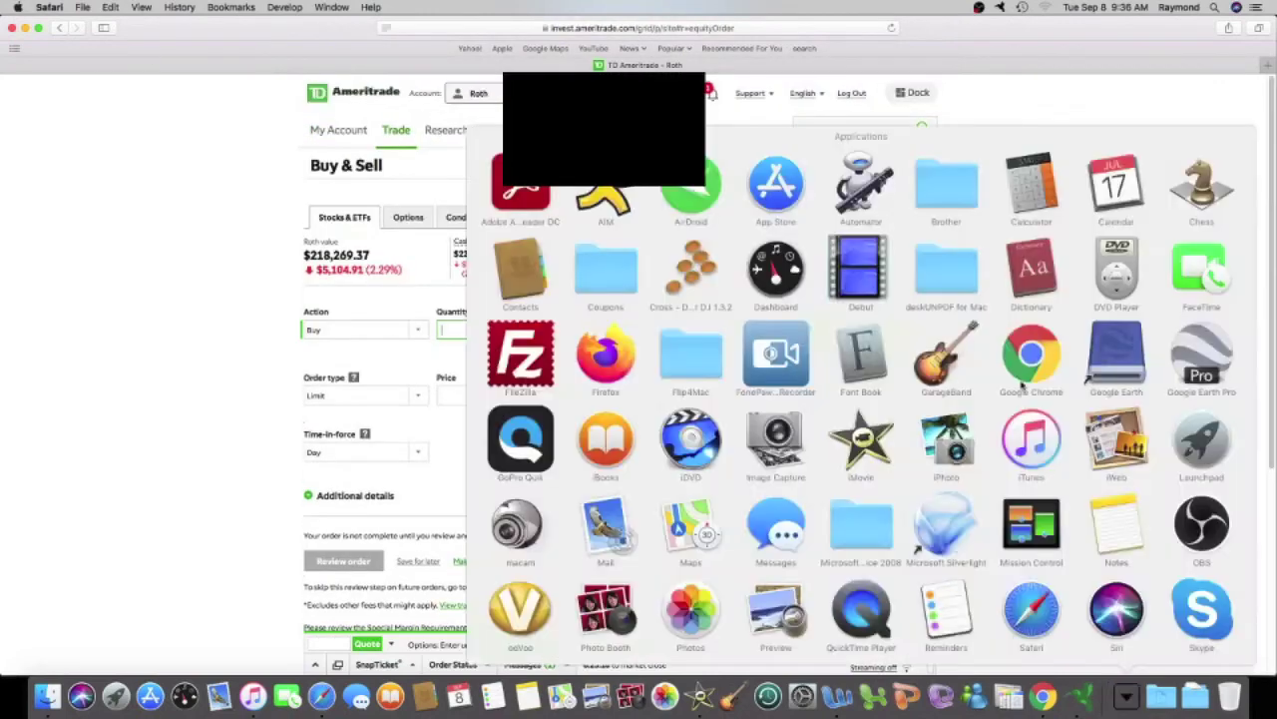
pyautogui.click(1029, 185)
pyautogui.write('1500/141.15')
pyautogui.press('Return')
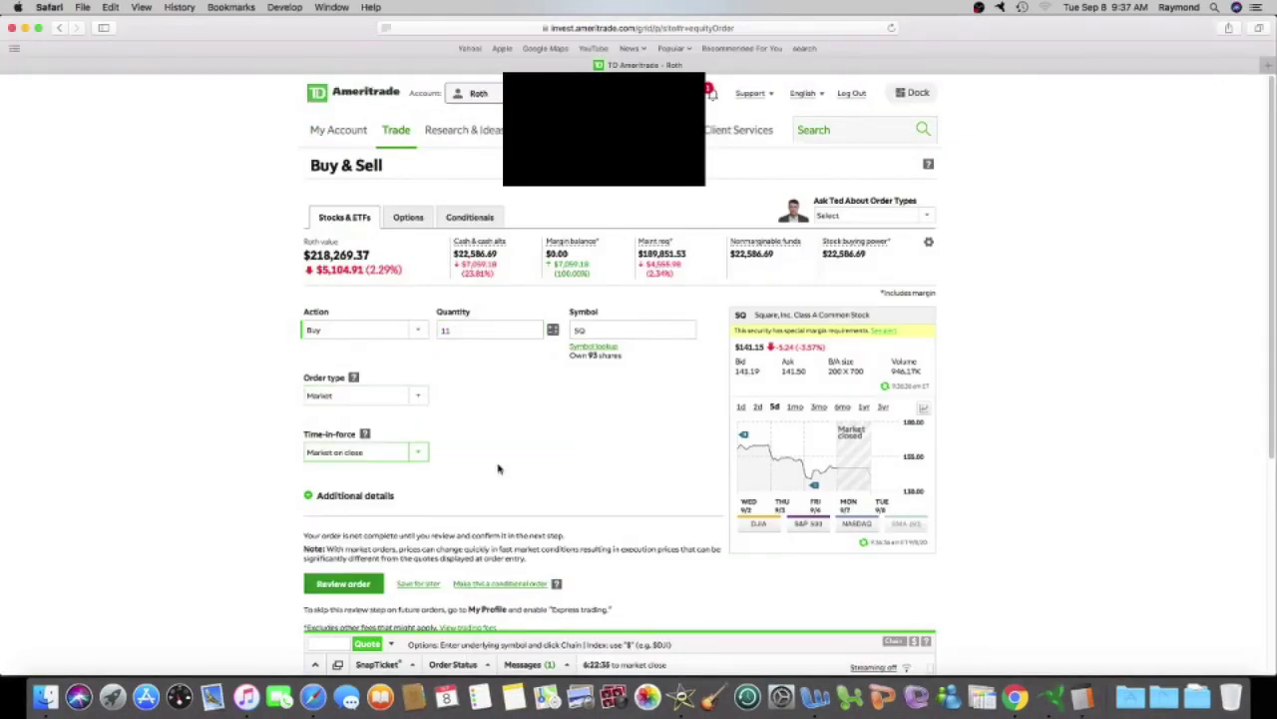